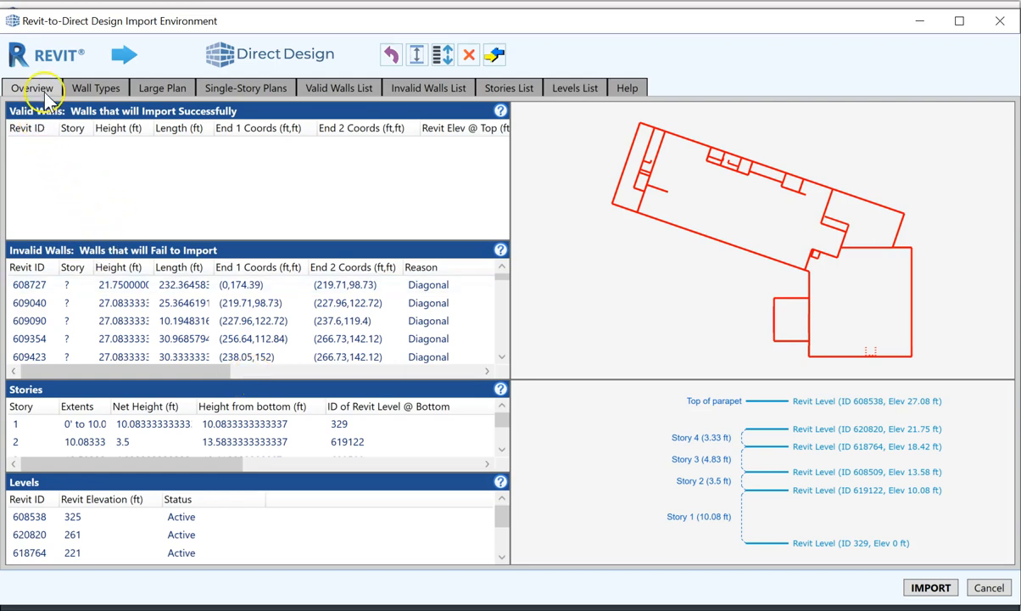
- Include the Exterior - 12" CMU and Exterior - 8" CMU wall types in the import and review the resulting plan
click(92, 90)
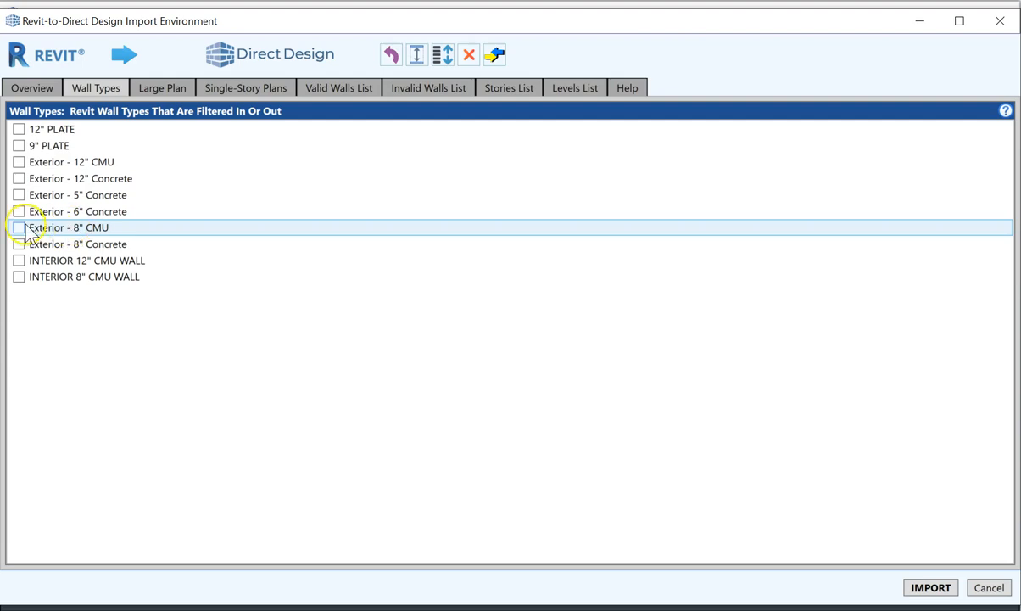
click(19, 162)
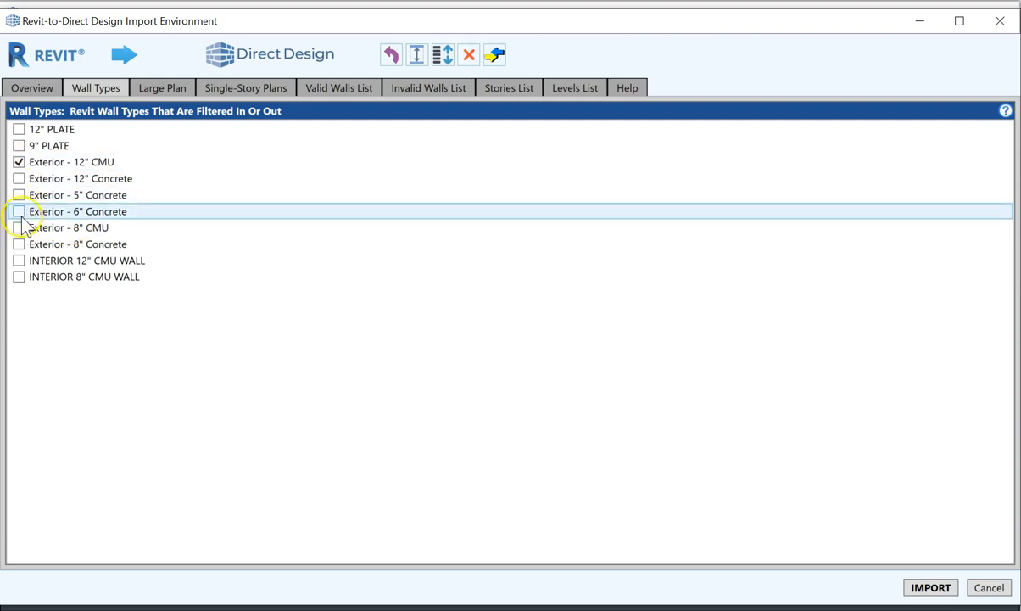
click(19, 227)
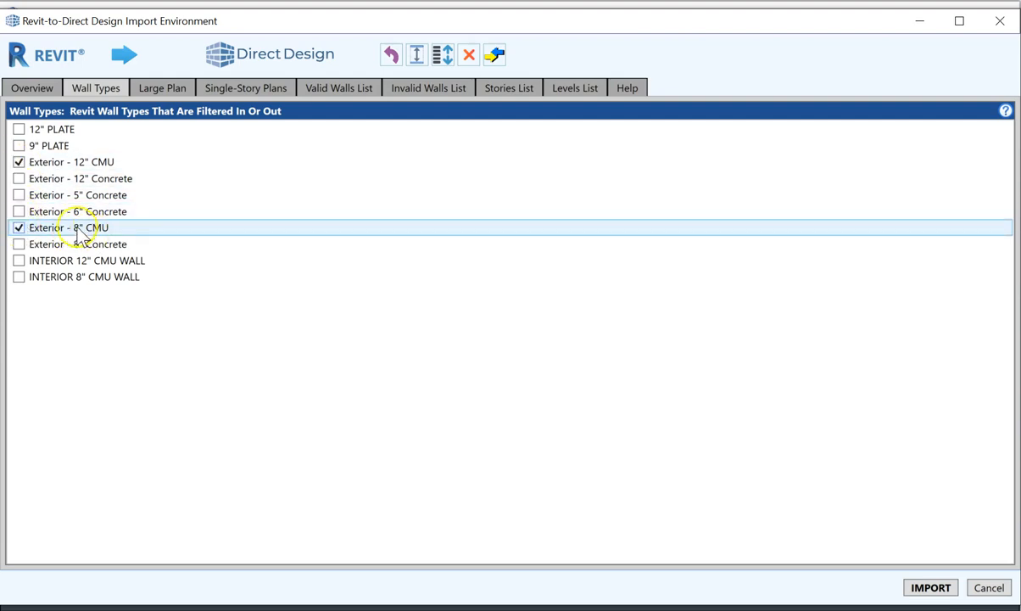
click(30, 89)
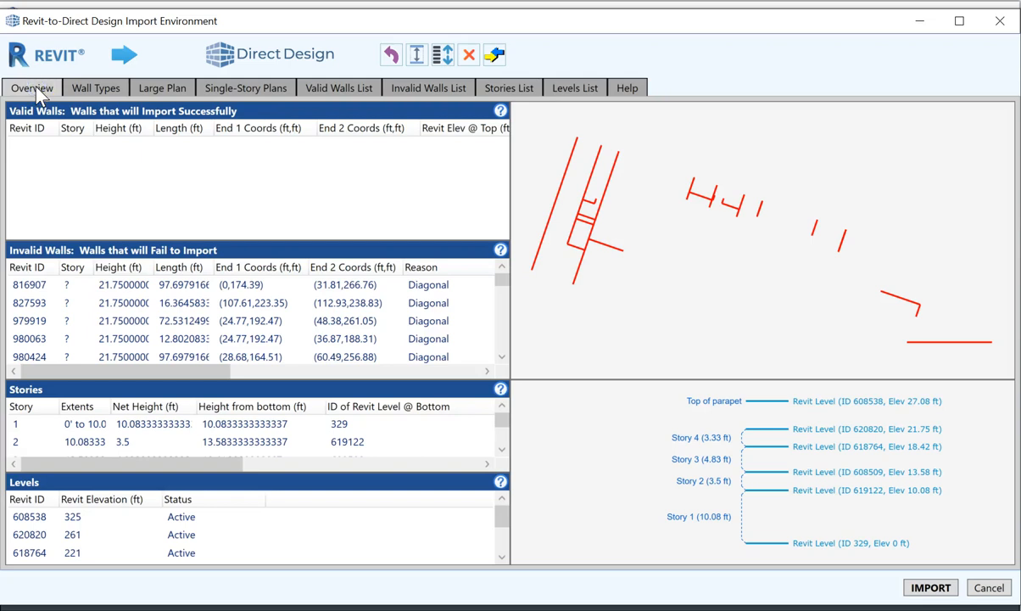
- Add the INTERIOR 12" CMU WALL and INTERIOR 8" CMU WALL types to the import and return to the overview
click(89, 92)
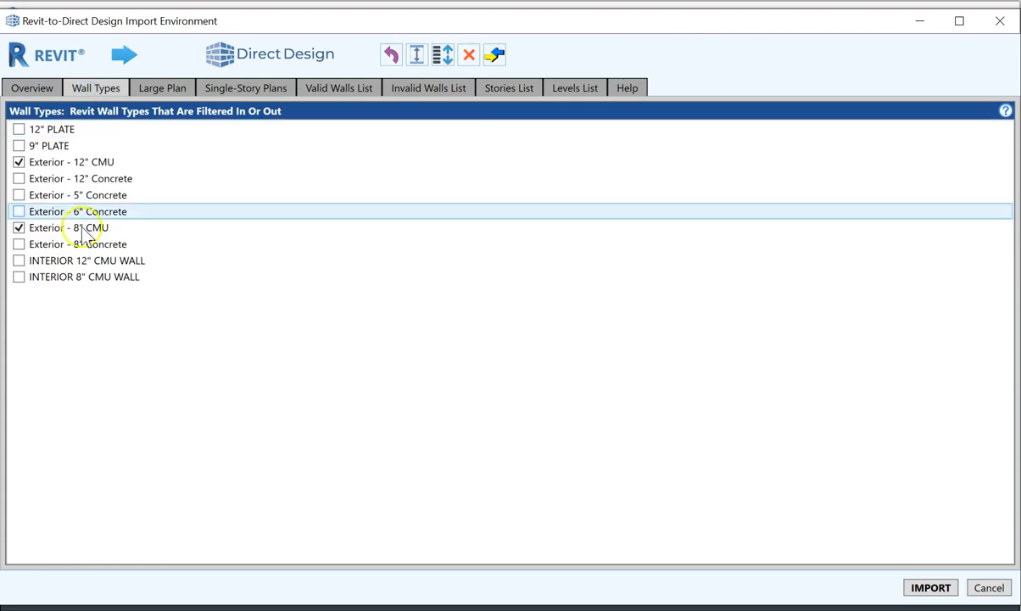
click(19, 261)
click(19, 277)
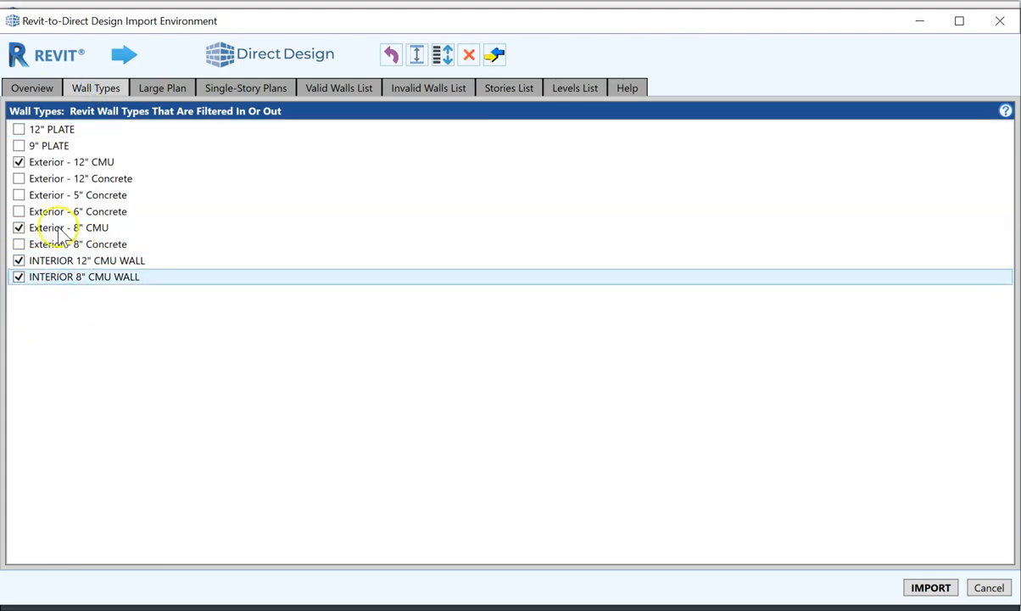
click(36, 85)
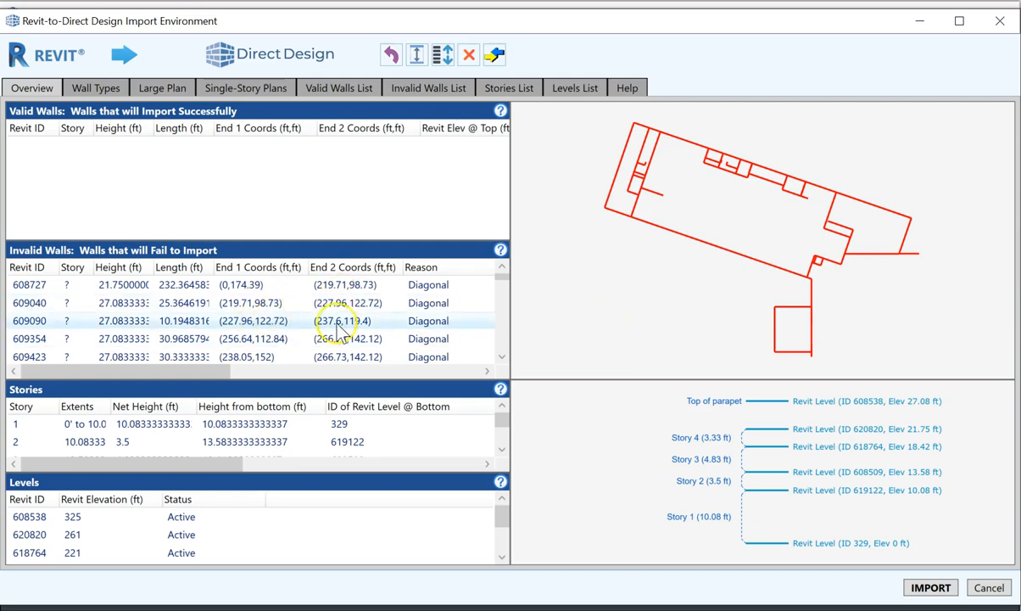
- Examine the diagonal walls in the invalid walls list one by one, checking where each lies in the plan
click(437, 288)
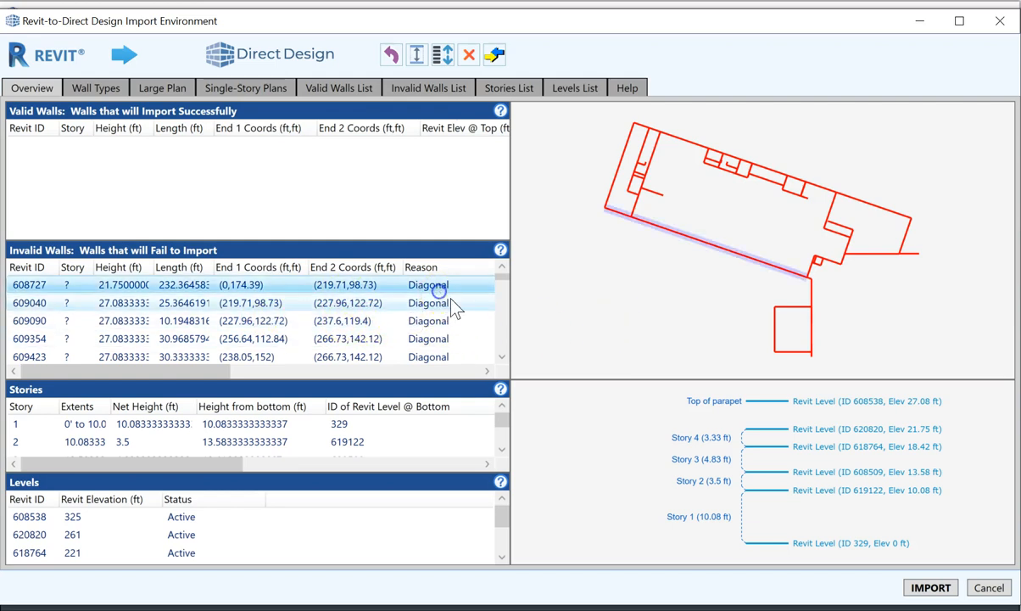
key(Down)
key(Down)
key(Down)
key(Down)
key(Down)
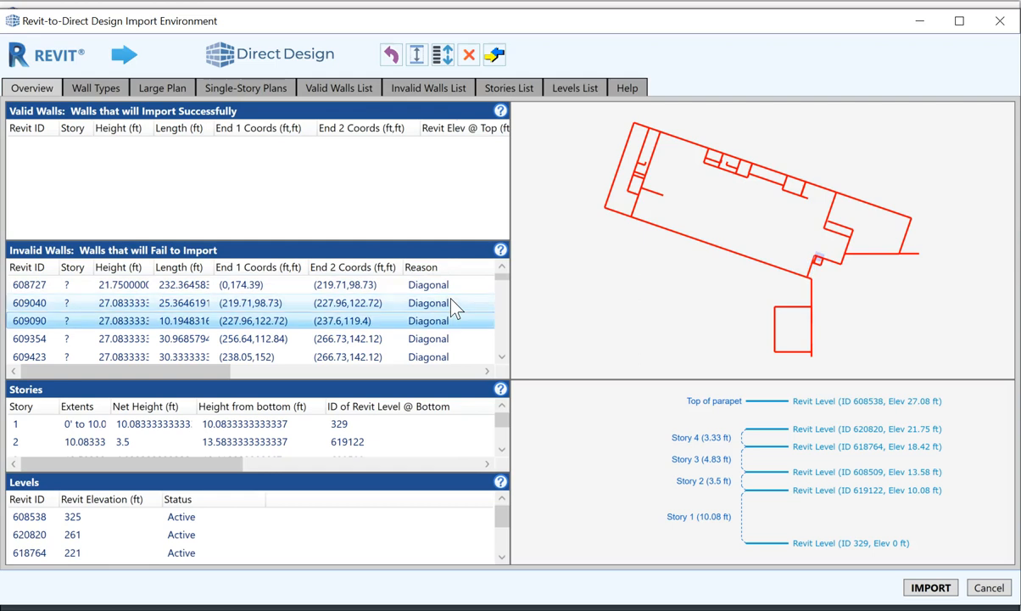
key(Down)
key(Down)
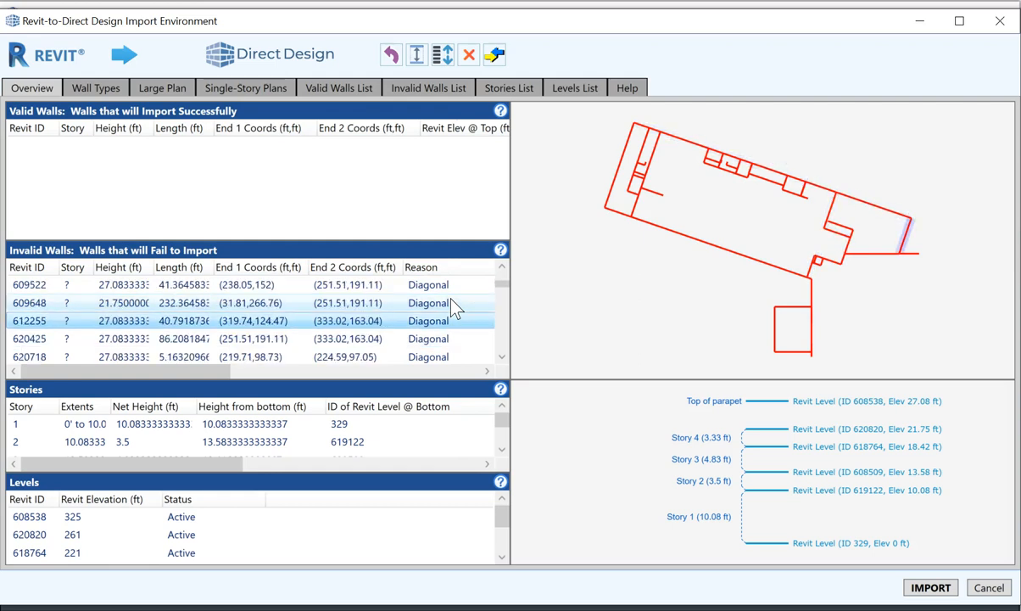
key(Up)
key(Up)
key(Up)
key(Up)
key(Up)
scroll(456, 305, up, 1)
click(437, 286)
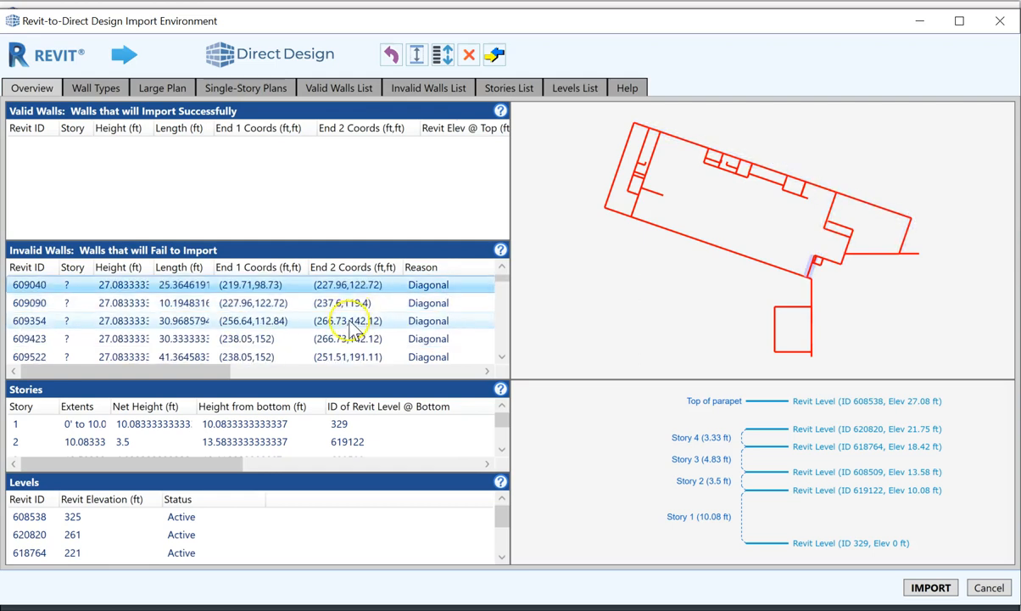
shift+click(447, 303)
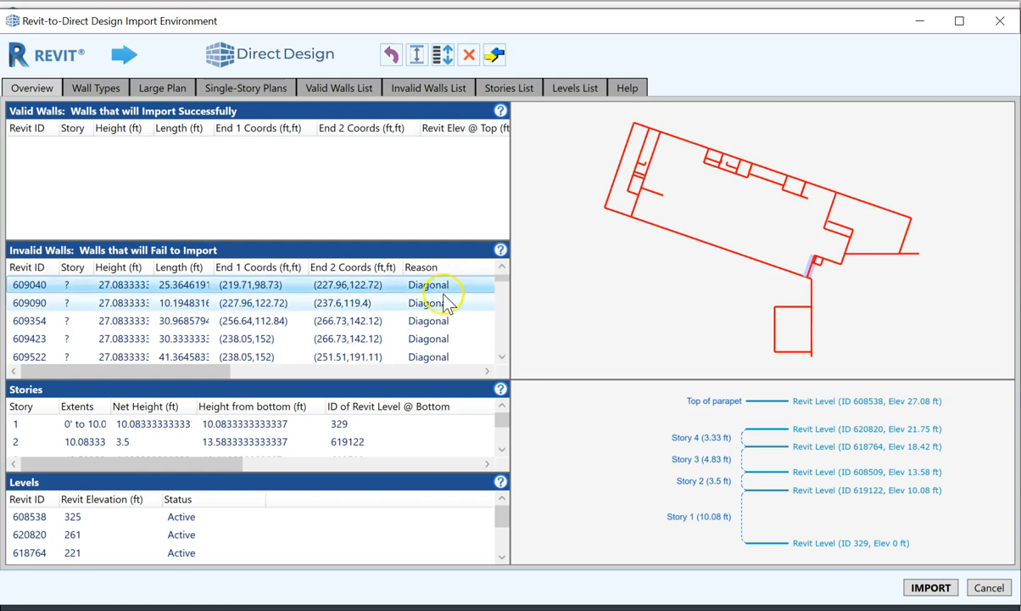
click(452, 289)
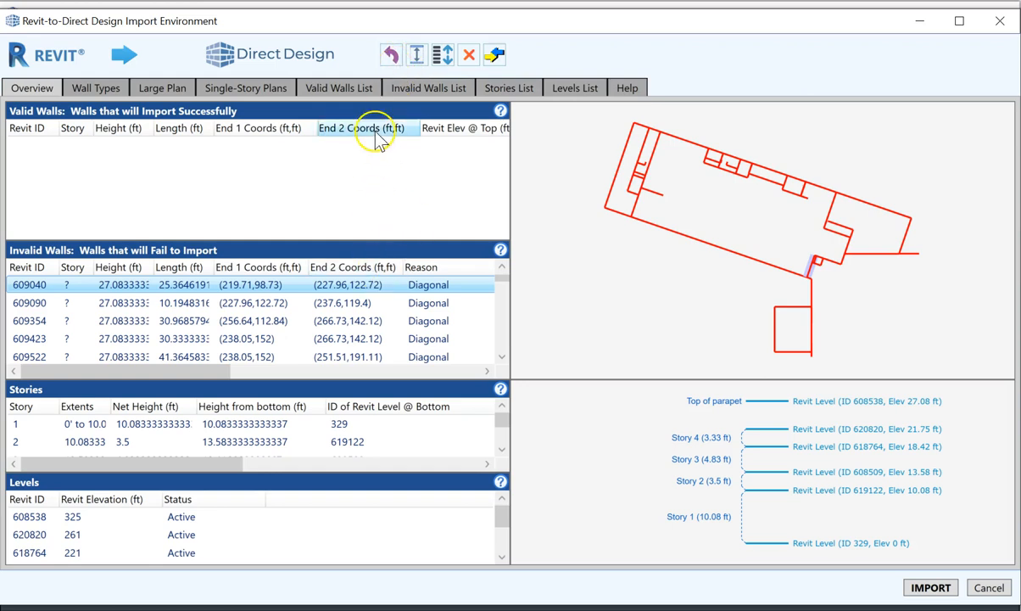
click(336, 302)
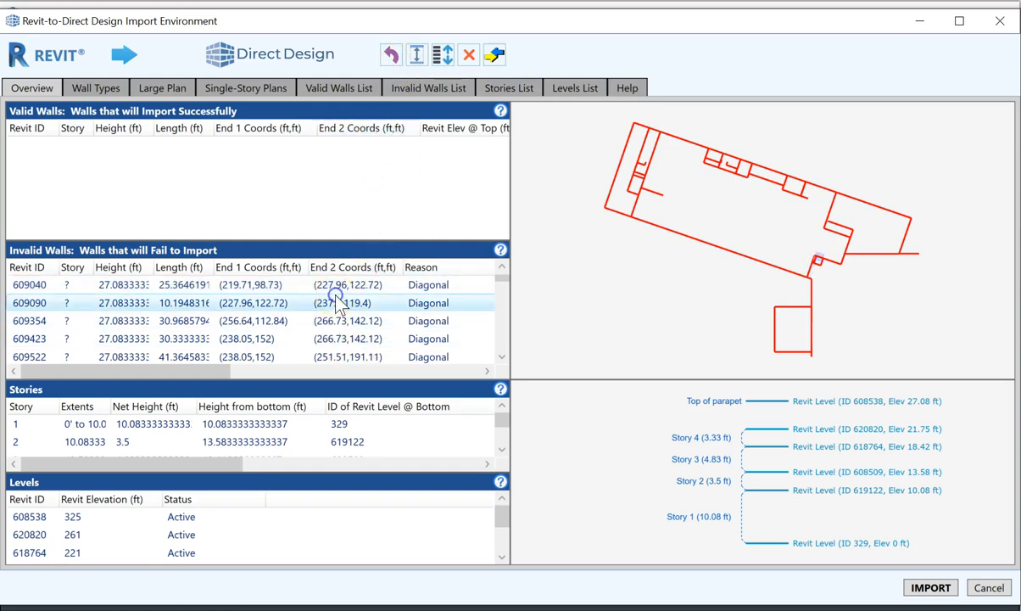
click(328, 322)
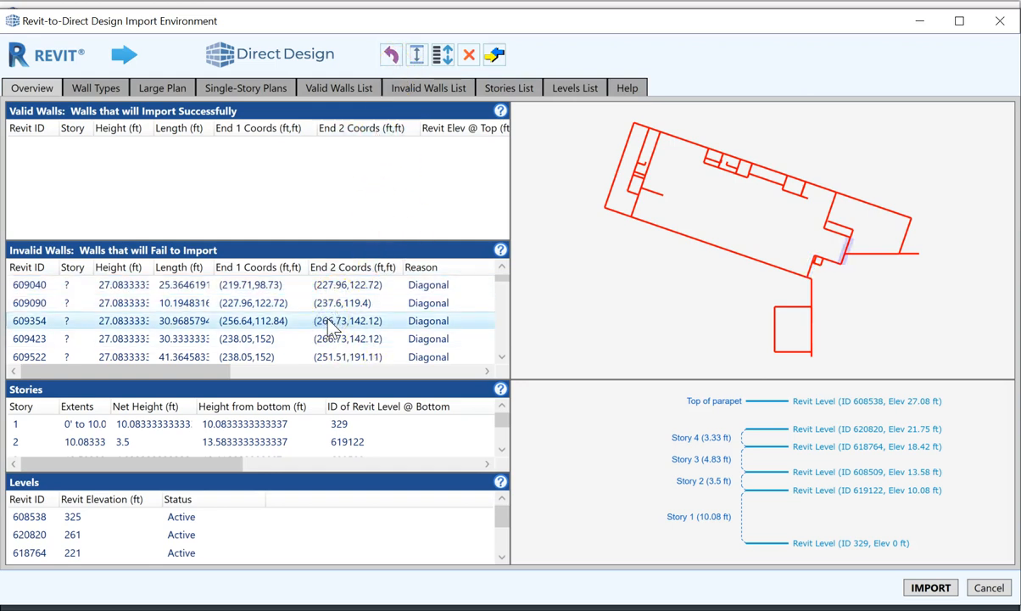
- Rotate the entire model so that the long diagonal wall with ID 608727 is parallel to the horizontal
key(Up)
key(Up)
key(Up)
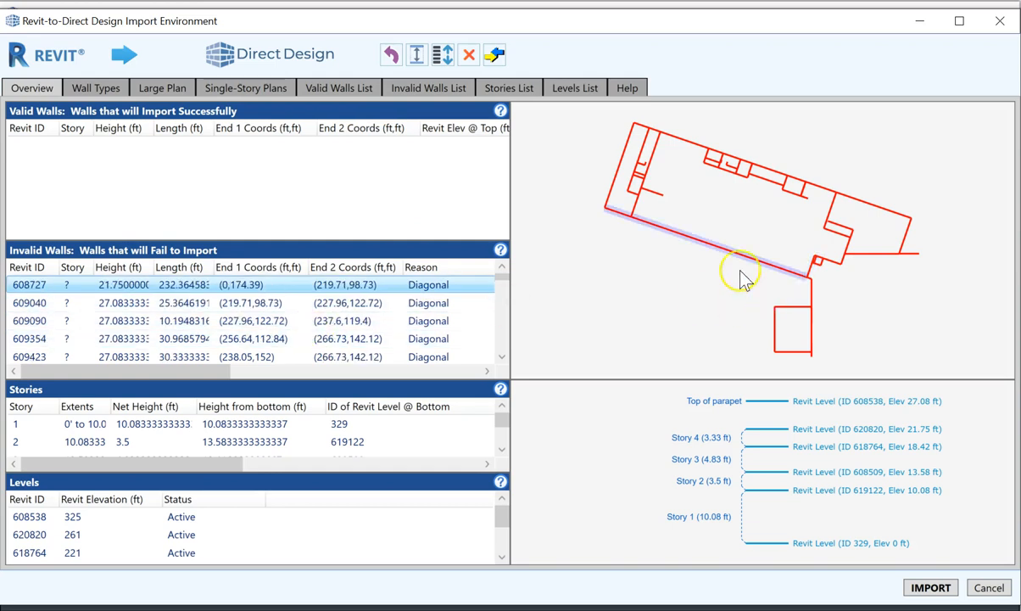
click(390, 54)
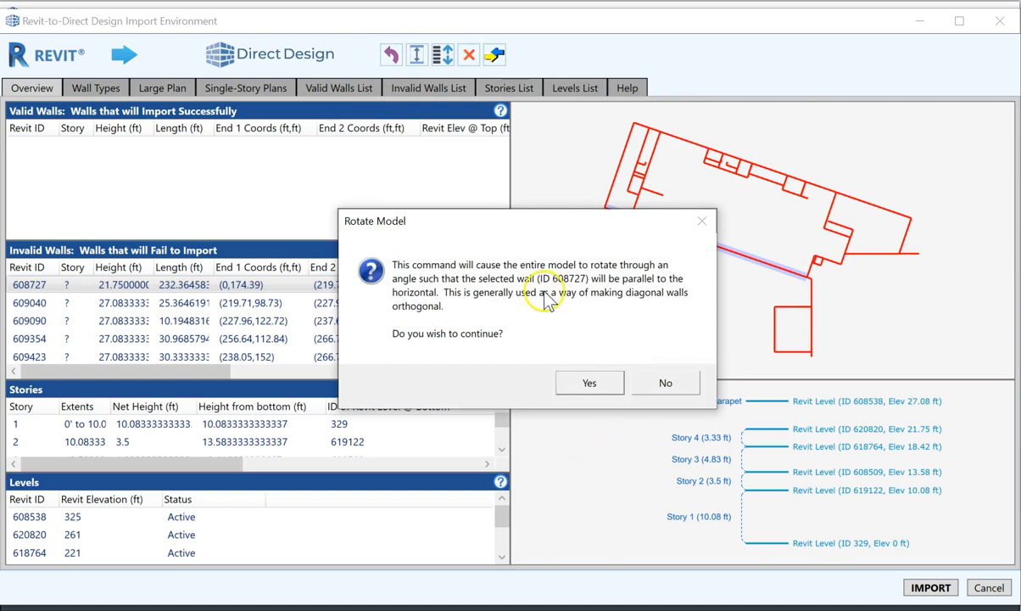
drag(513, 231, 474, 305)
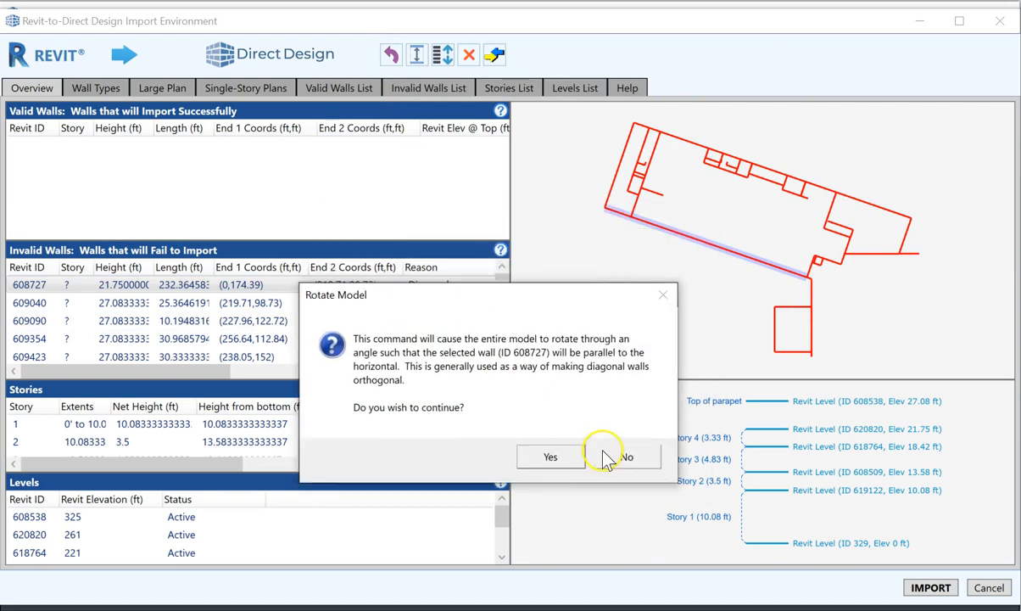
click(551, 458)
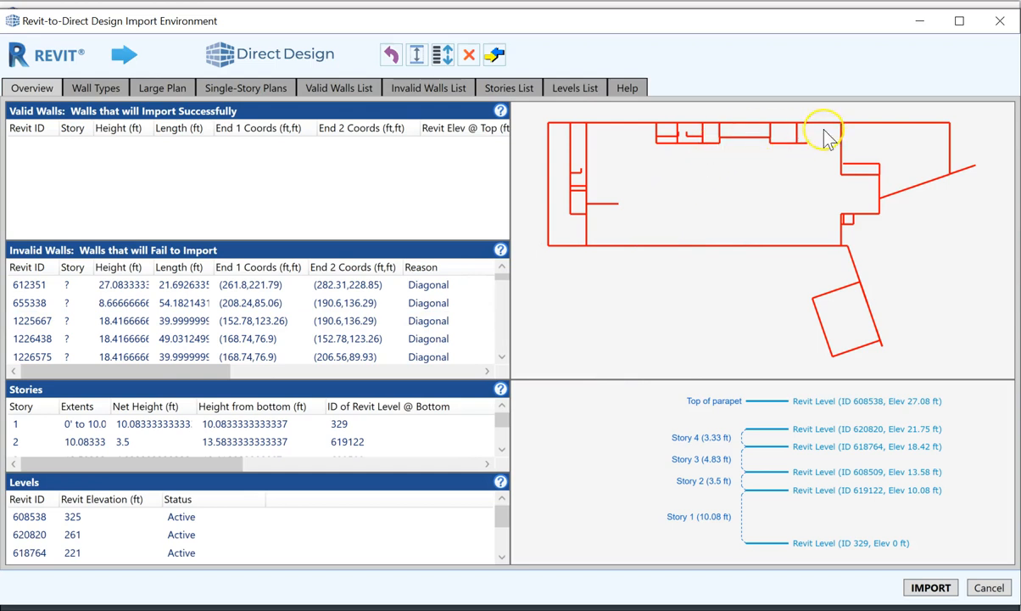
- Remove all walls still listed as diagonal, from ID 612351 through 1631645, from the import
scroll(424, 323, down, 3)
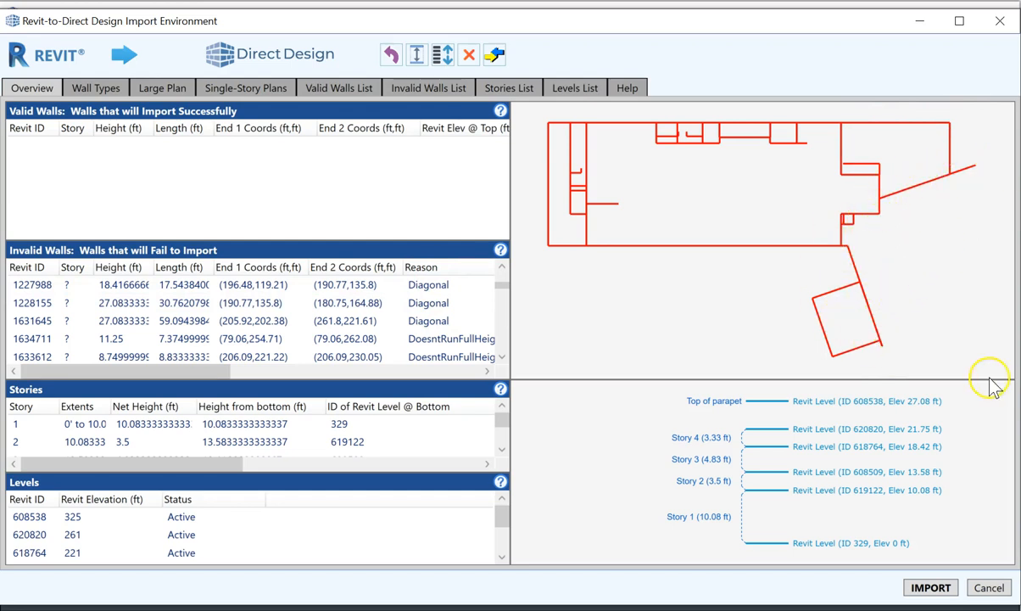
click(411, 321)
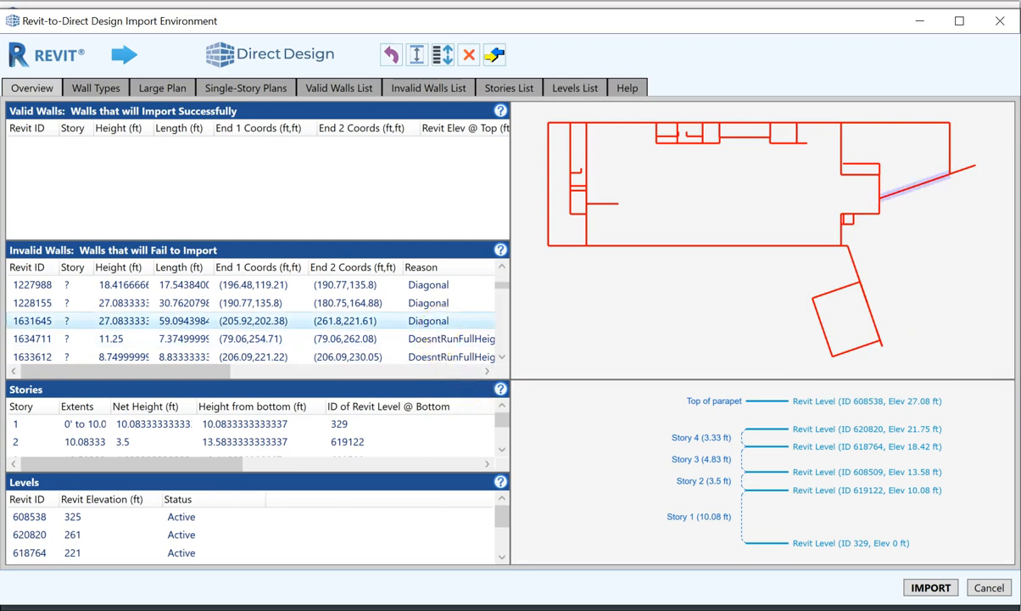
key(shift+Up)
key(shift+Up)
key(shift+Up)
key(shift+Up)
key(shift+Up)
key(shift+Up)
key(shift+Up)
key(shift+Up)
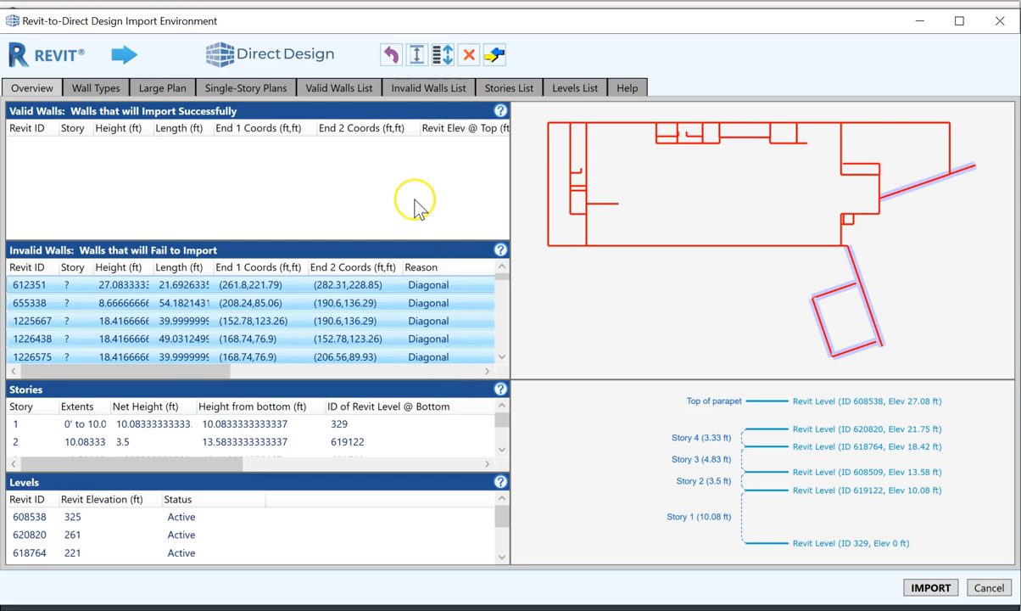
click(470, 56)
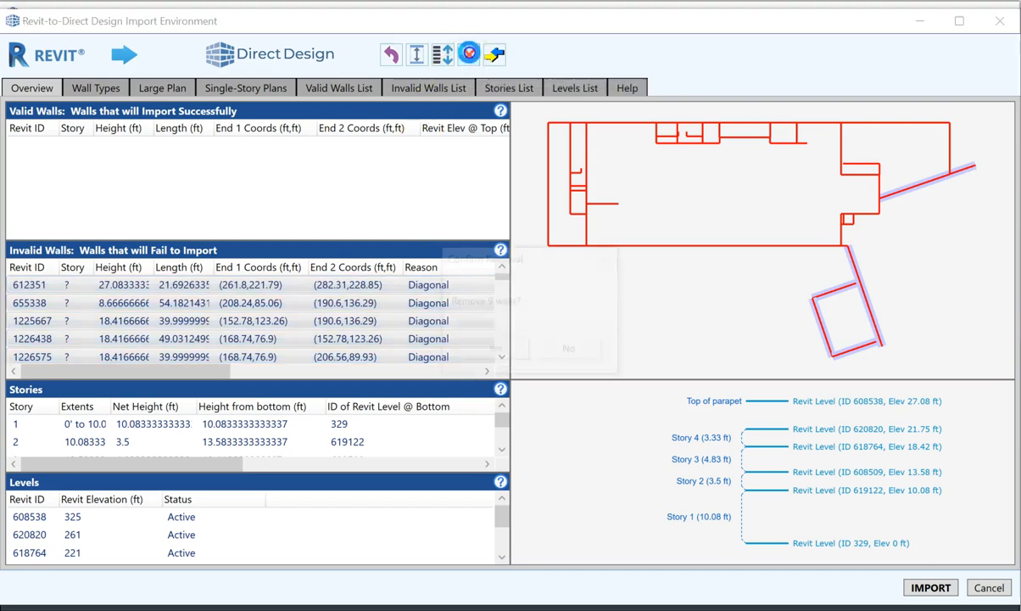
click(490, 348)
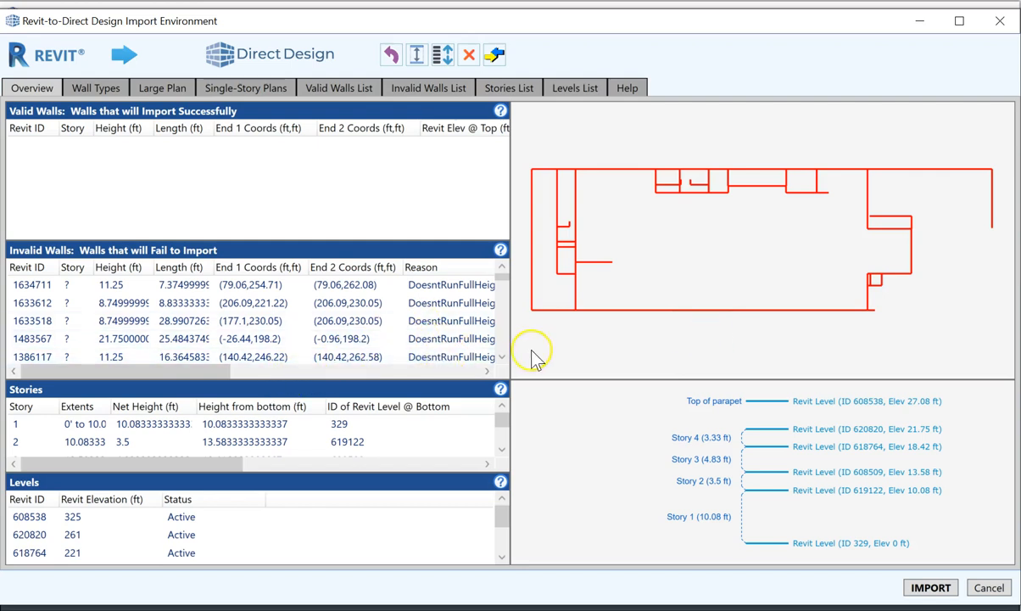
- Sort the invalid walls by height and examine the walls that do not run the full story height
scroll(442, 331, down, 2)
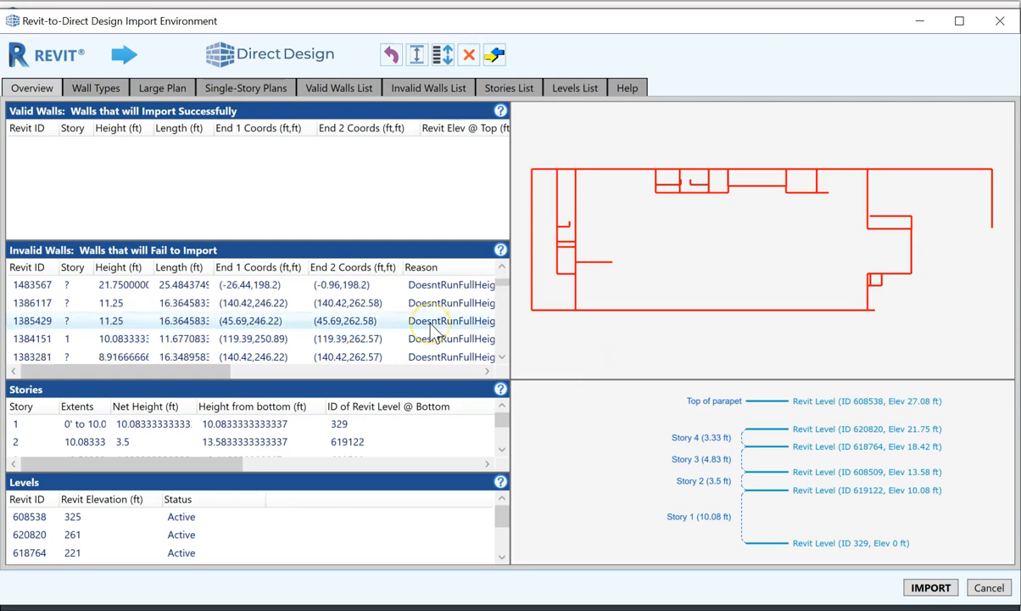
scroll(440, 344, down, 1)
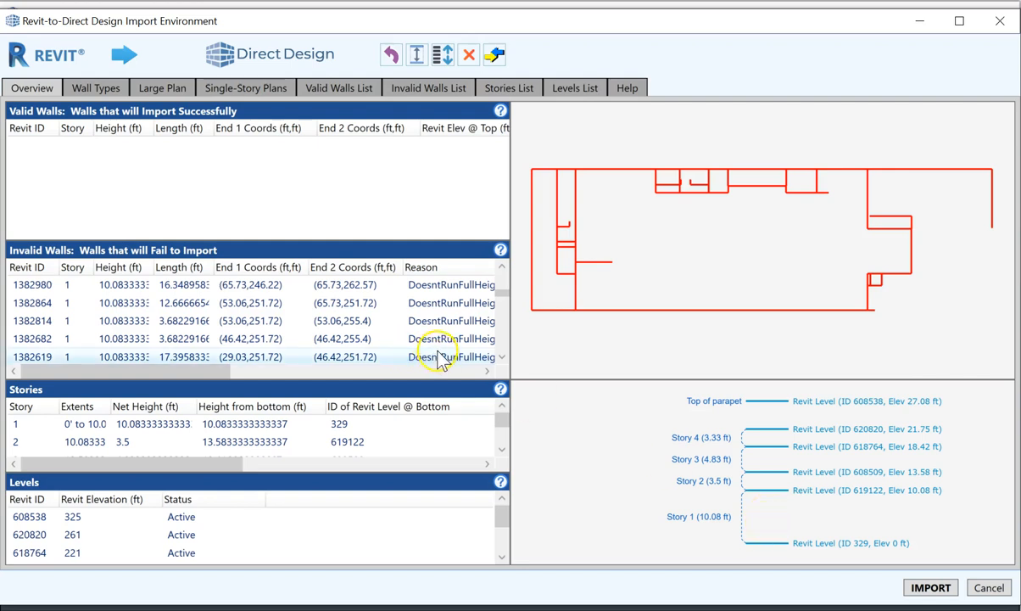
click(125, 270)
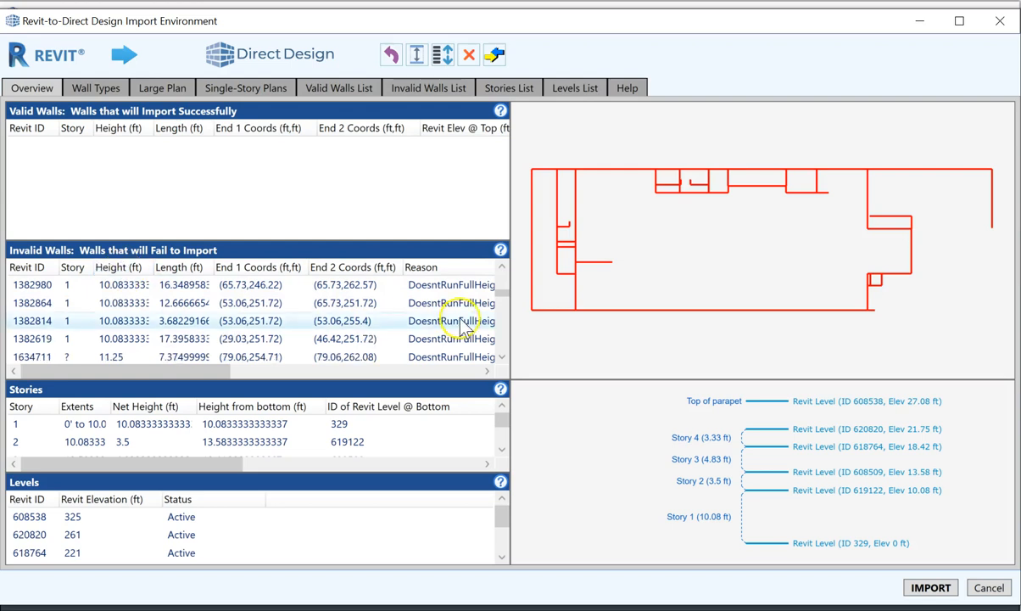
drag(502, 294, 504, 362)
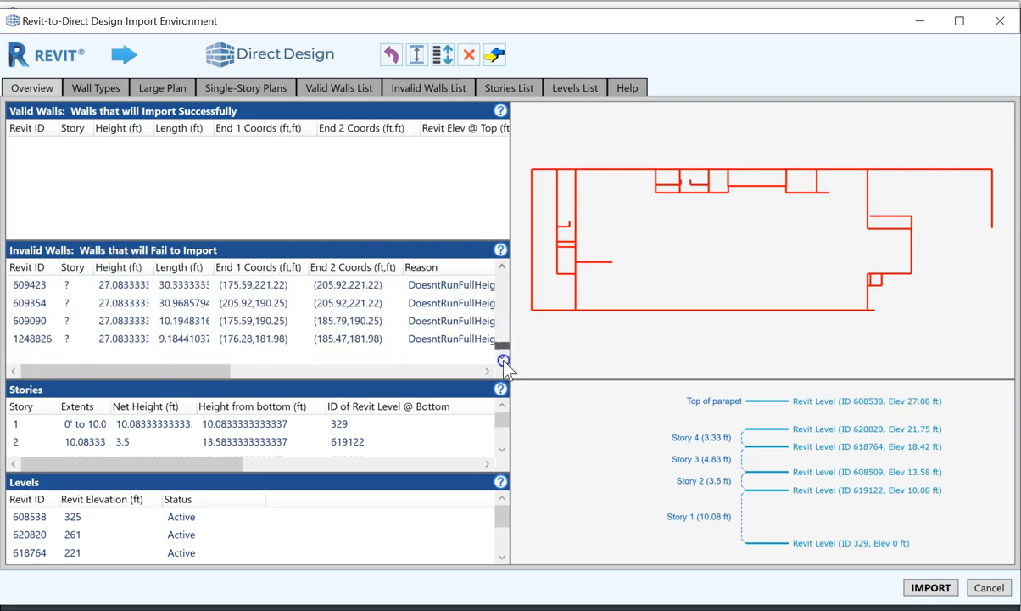
scroll(103, 319, up, 1)
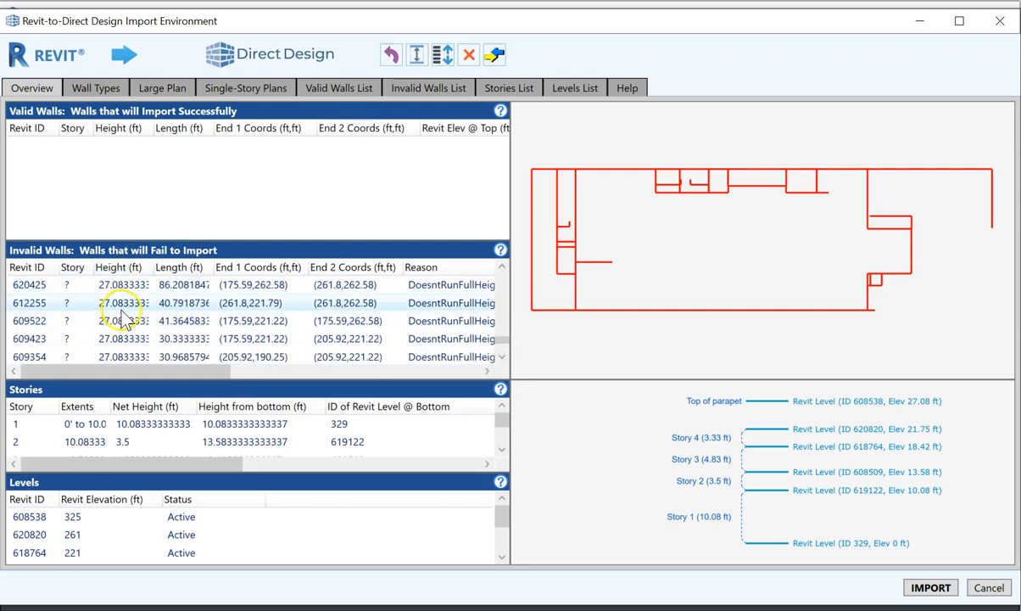
click(119, 333)
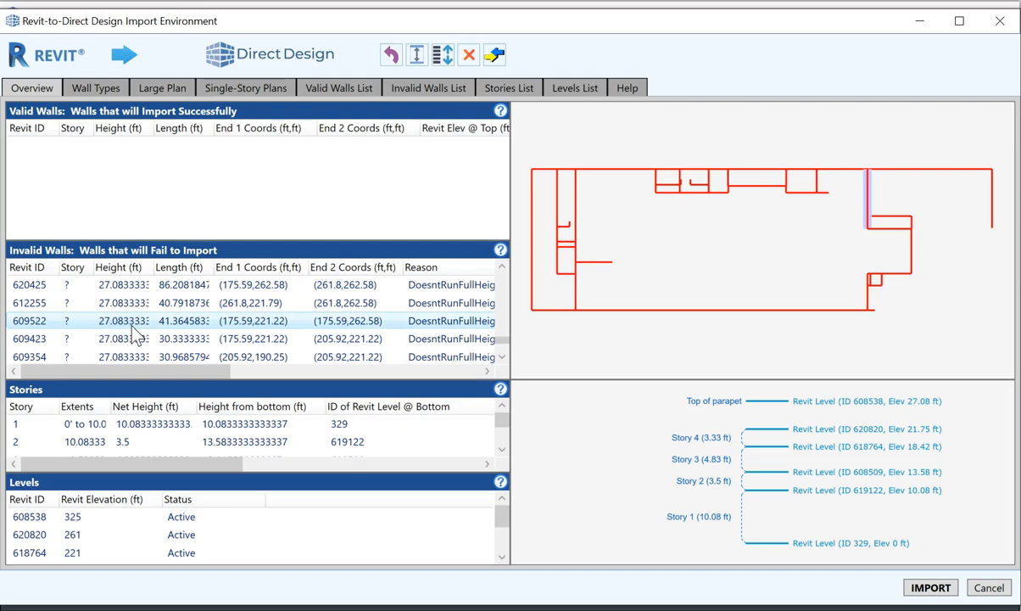
scroll(131, 327, down, 3)
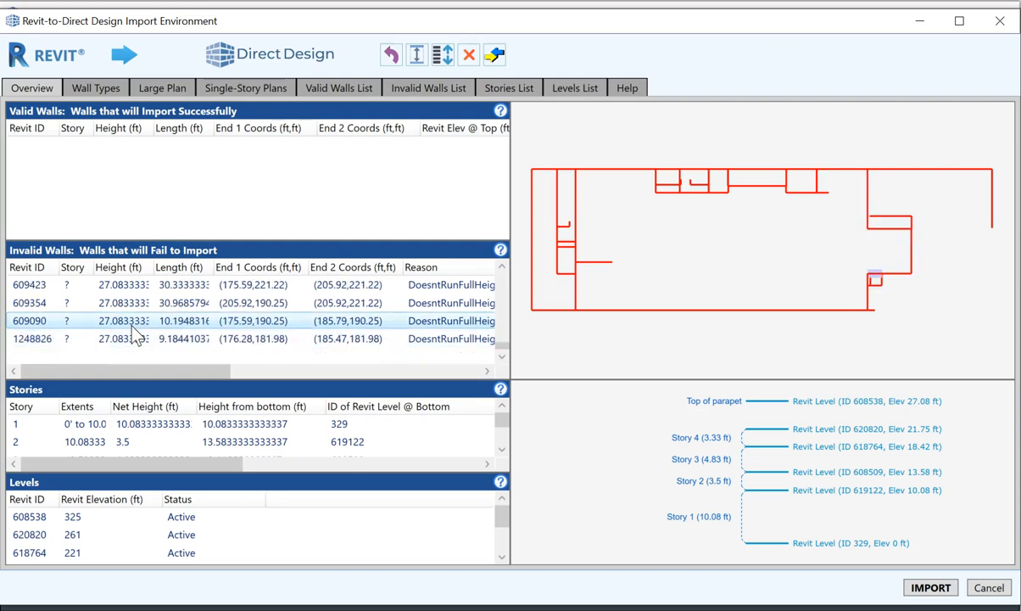
- Redefine the stories so one 21.75 ft story spans the height of wall 608727, and review the remaining invalid walls
scroll(132, 333, up, 8)
scroll(127, 322, up, 5)
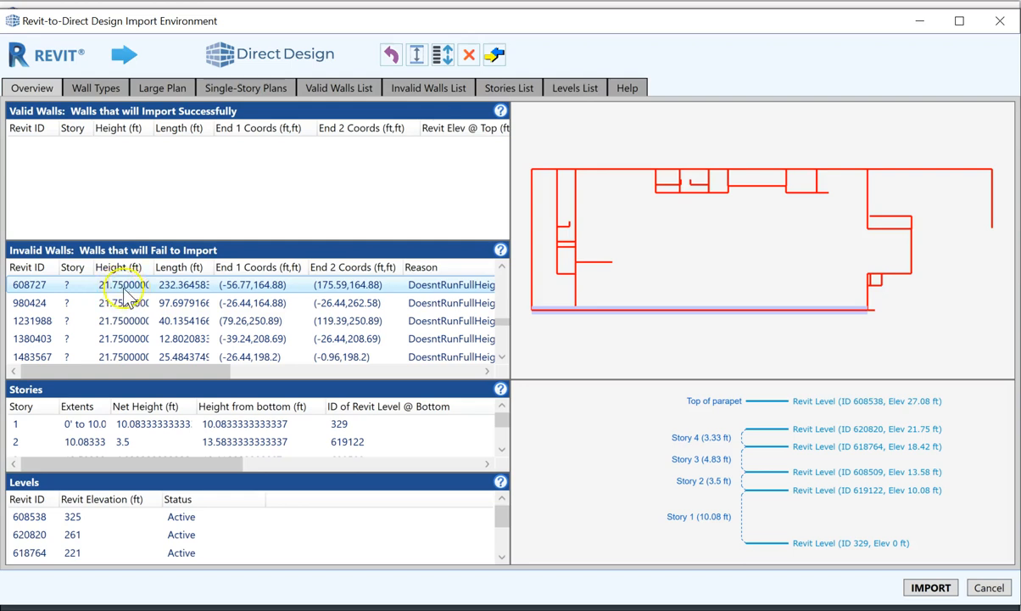
click(421, 62)
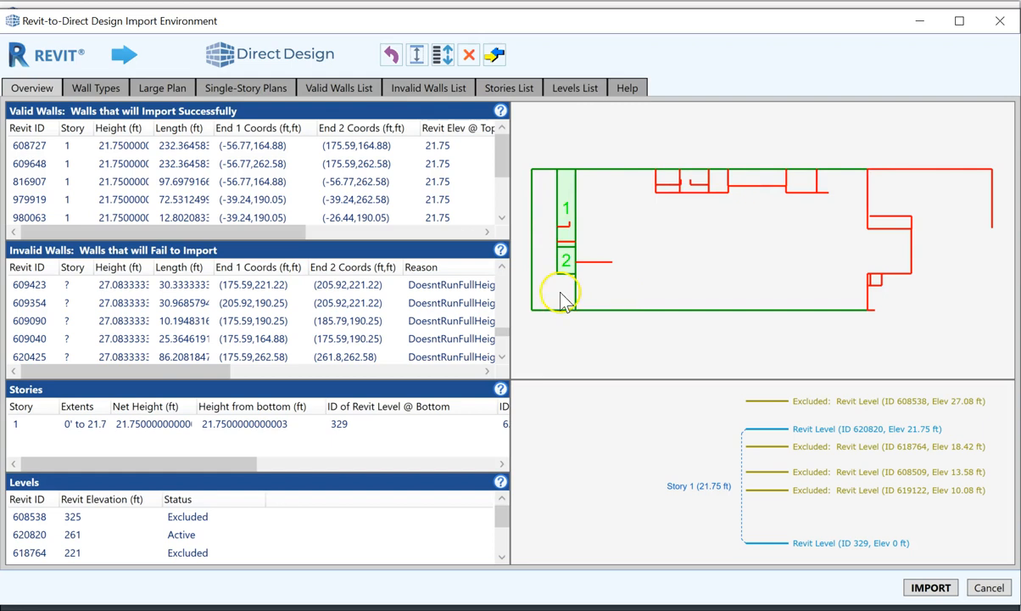
scroll(313, 330, up, 5)
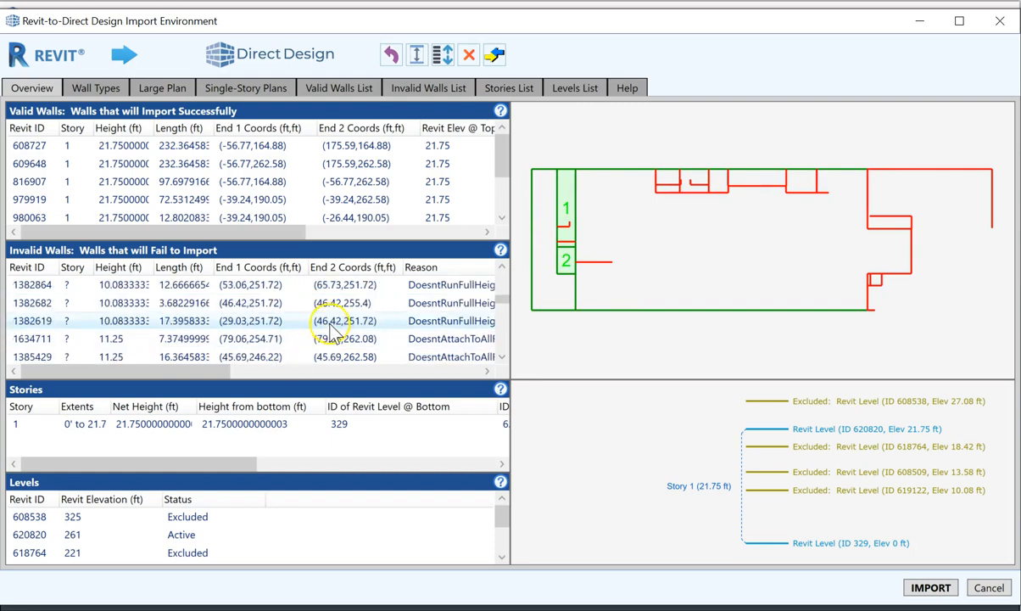
scroll(378, 340, up, 3)
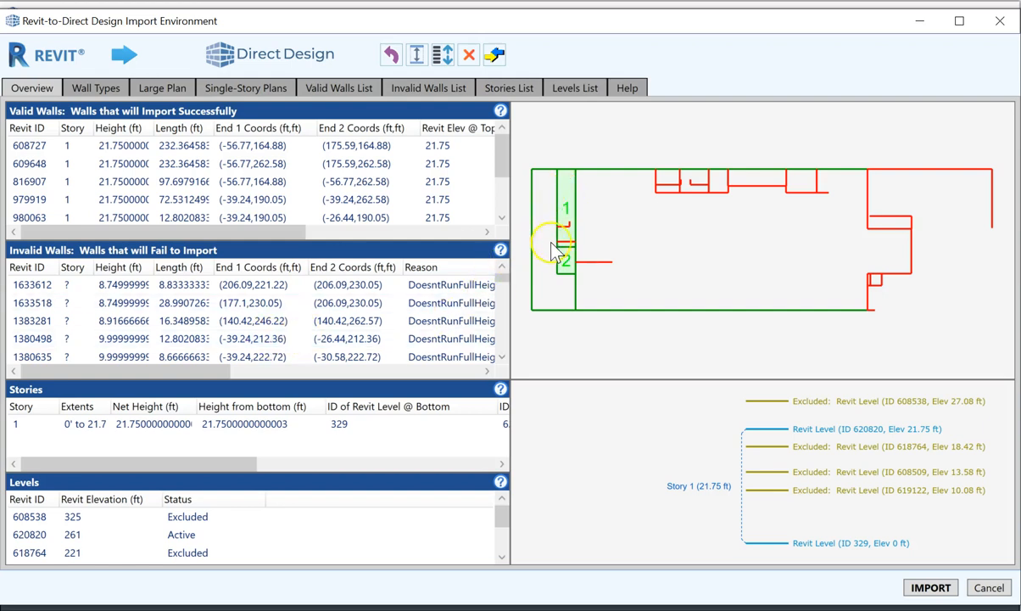
- Remove wall 979919, the long wall inside the narrow bay, from the import
click(277, 167)
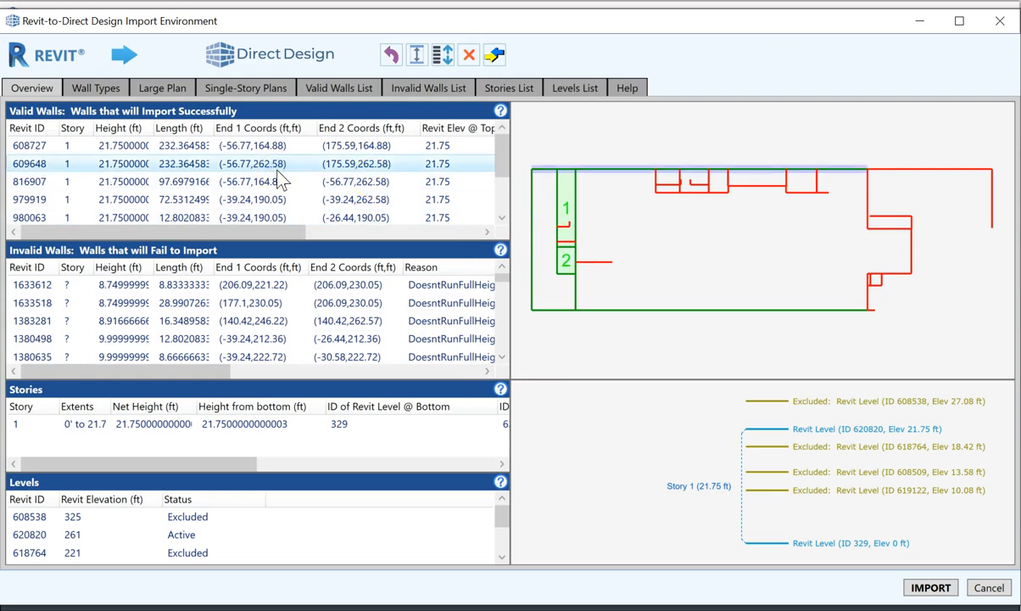
key(Down)
key(Down)
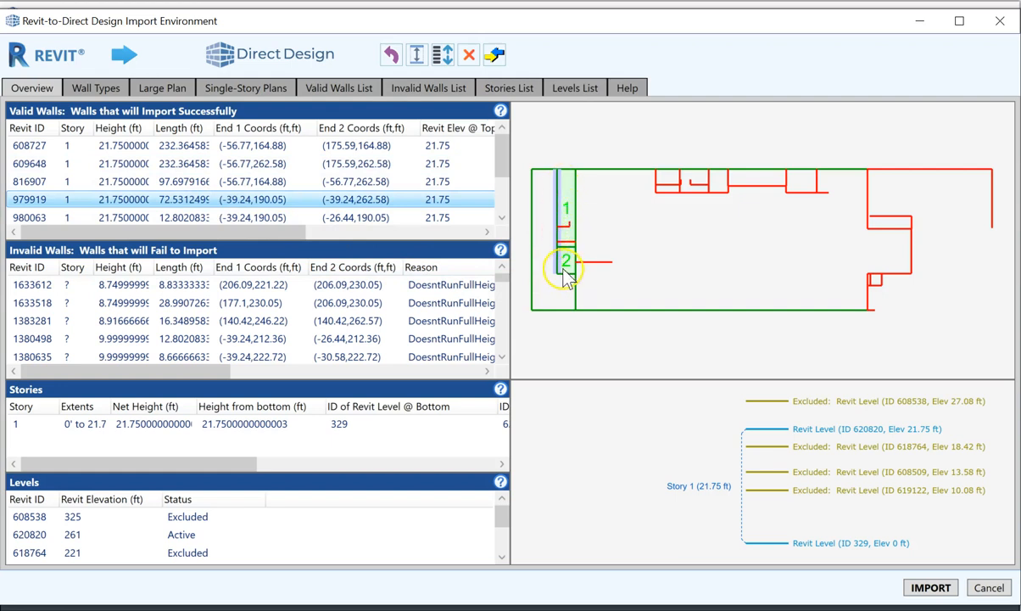
click(469, 55)
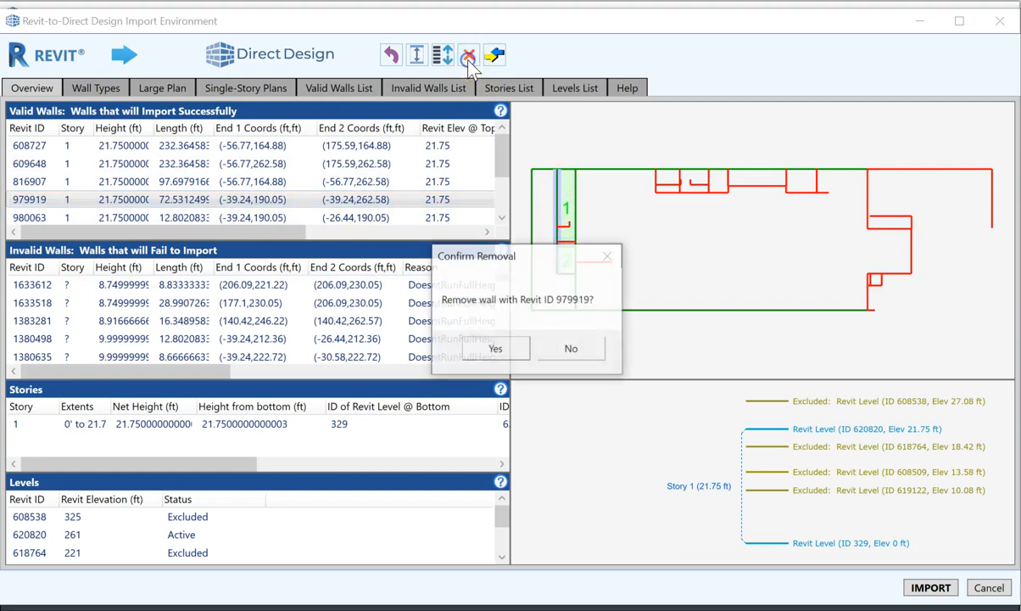
click(495, 346)
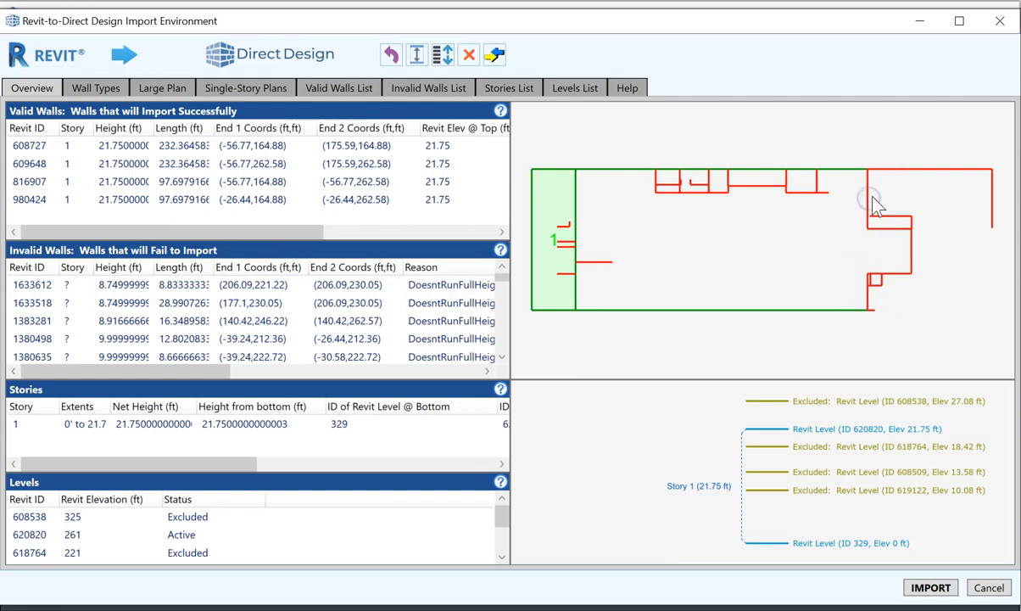
- Identify the two collinear walls 609040 and 609522 by ID and join them into a single wall with an opening across the gap
click(162, 88)
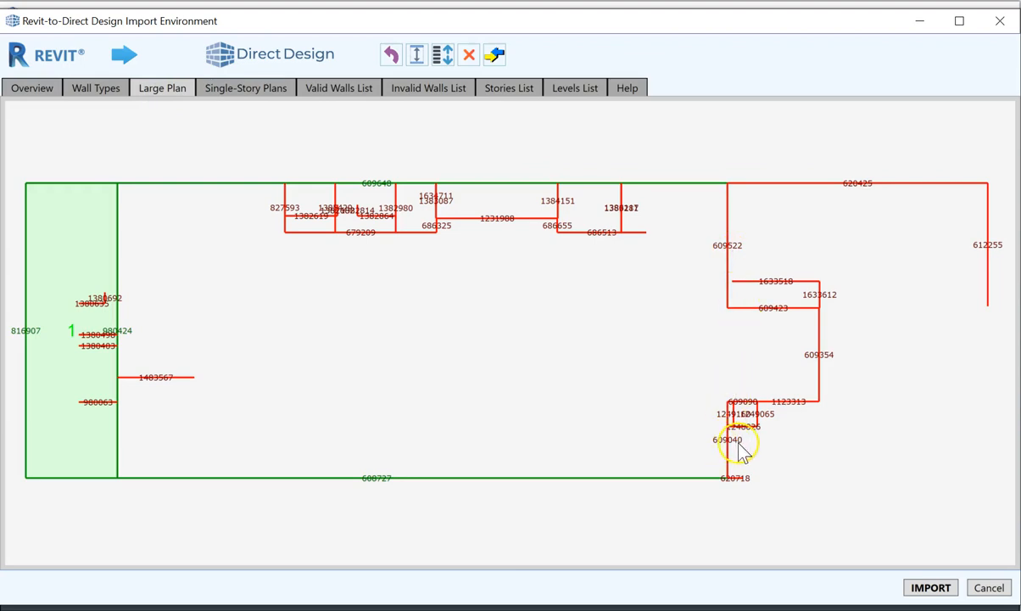
click(37, 89)
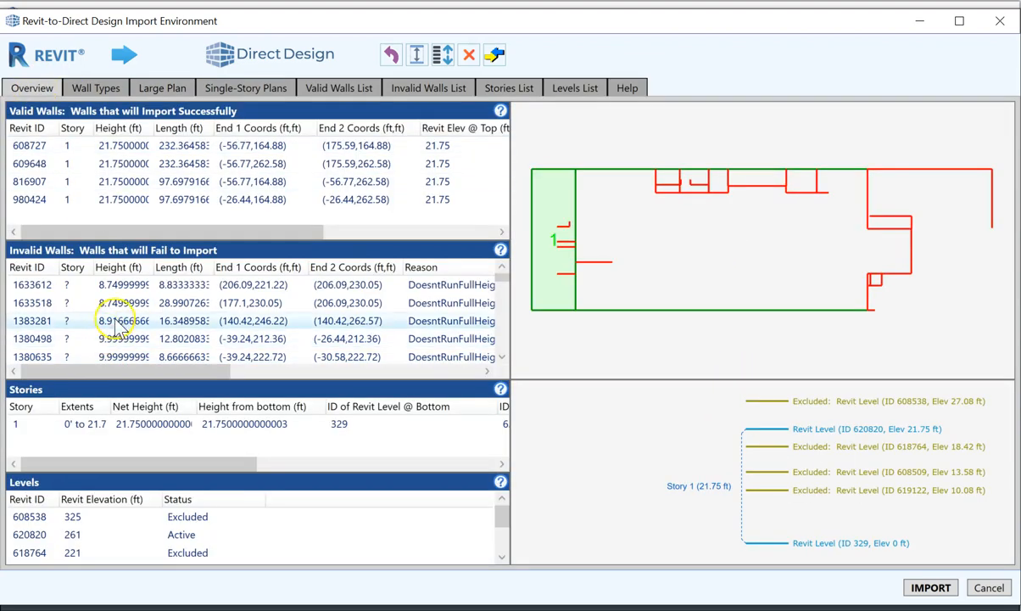
click(32, 270)
scroll(58, 321, down, 1)
click(58, 320)
click(57, 304)
scroll(56, 305, up, 1)
ctrl+click(51, 285)
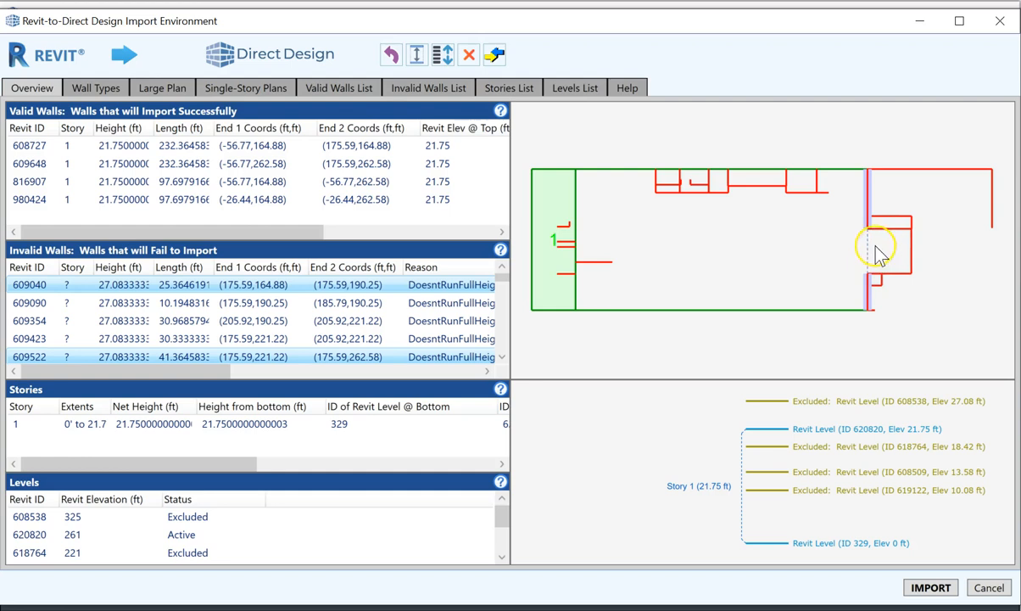
click(496, 56)
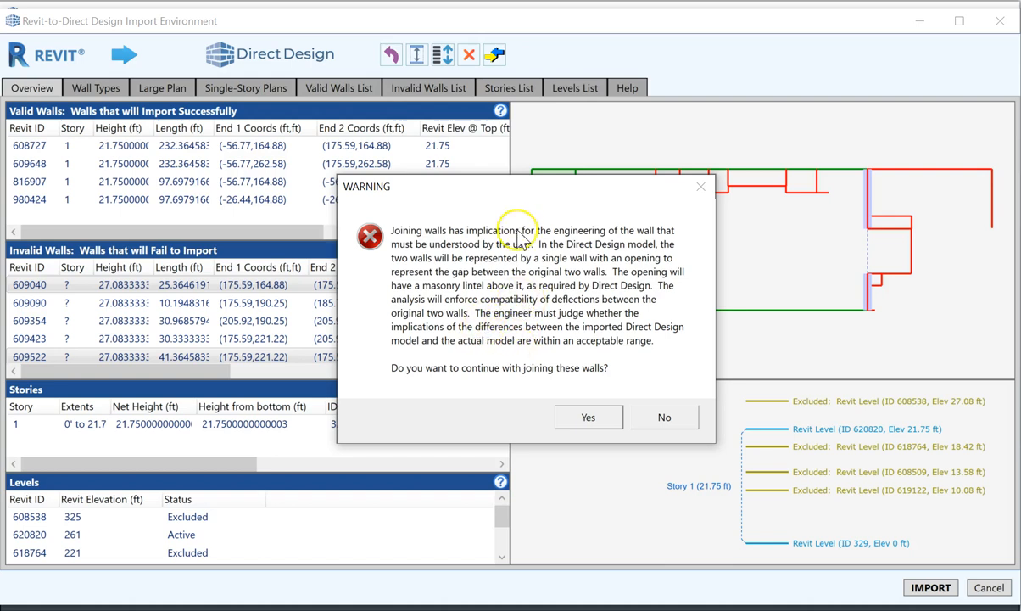
drag(508, 186, 368, 258)
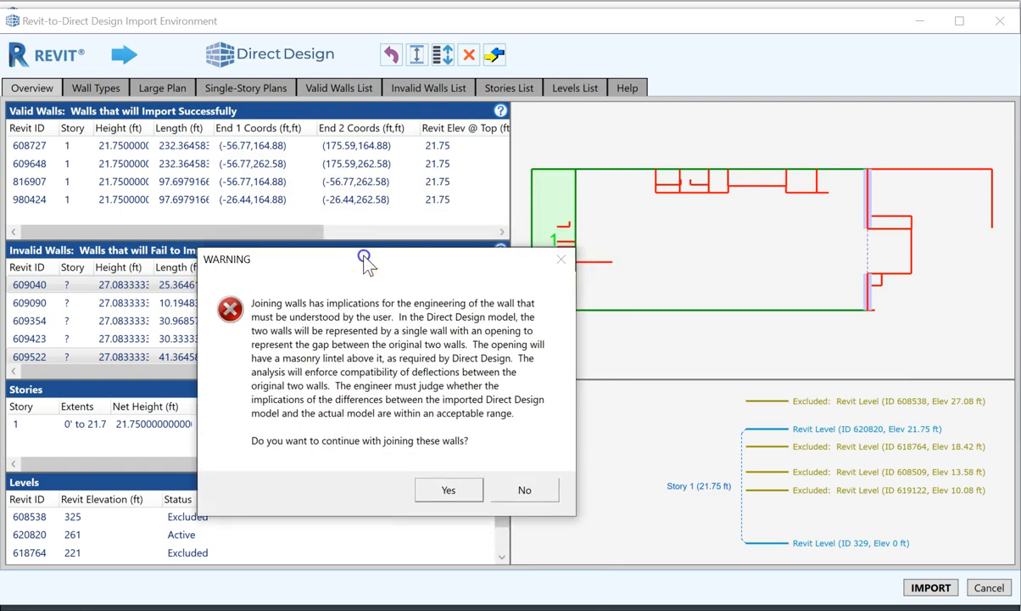
click(448, 492)
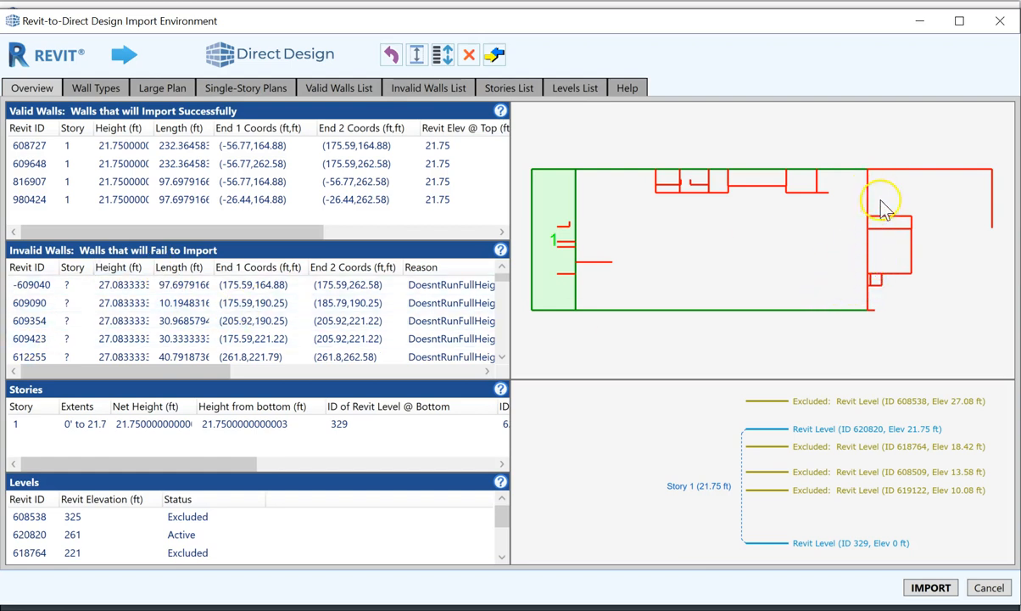
- Adjust the wall joined from 609040 and 609522, and wall 609423, to run the full story height
click(52, 287)
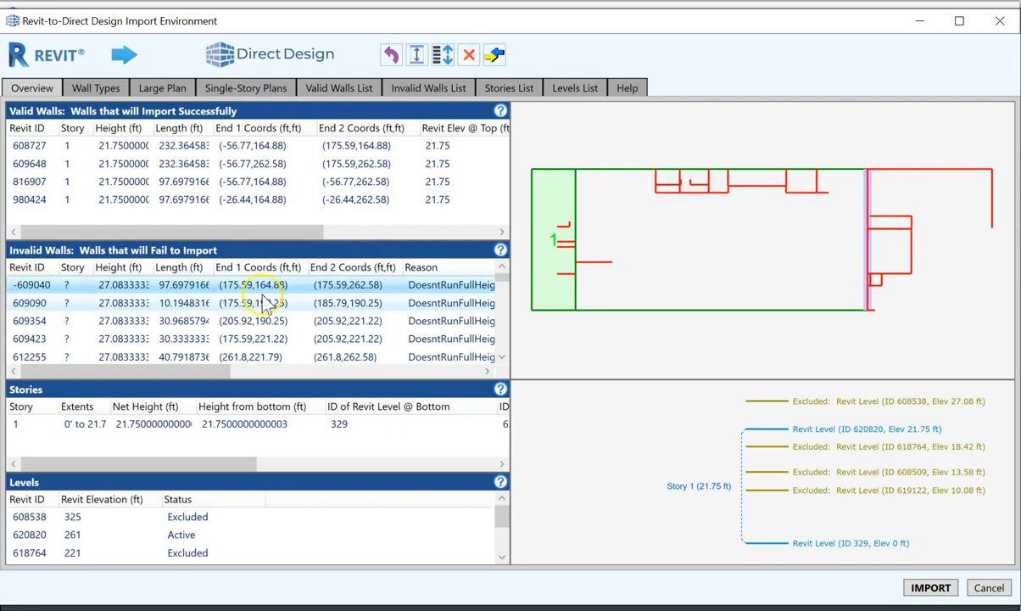
click(445, 56)
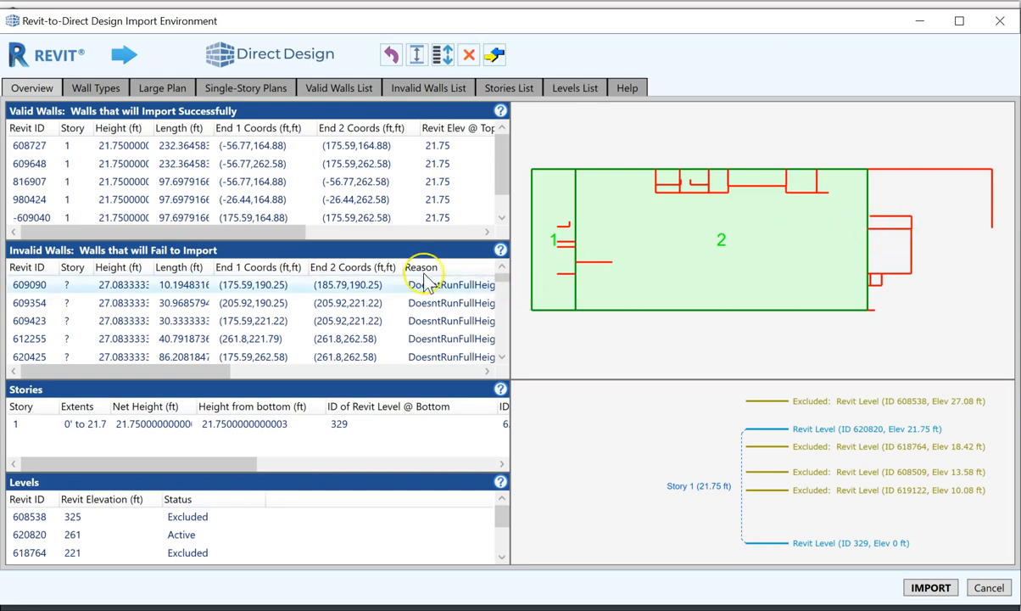
click(268, 321)
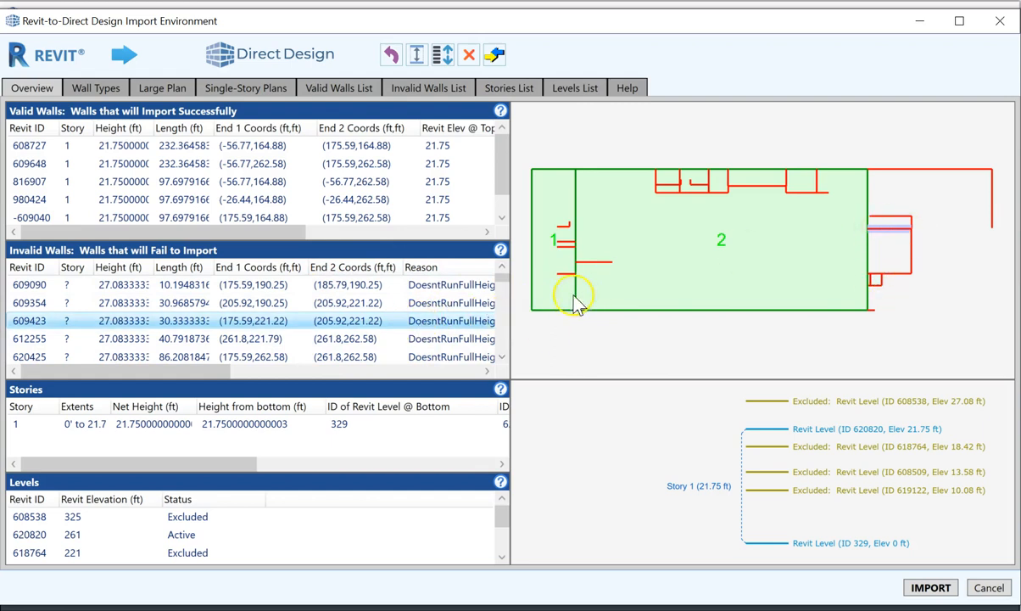
mouse_move(441, 324)
mouse_down()
mouse_move(457, 306)
mouse_move(452, 324)
mouse_up()
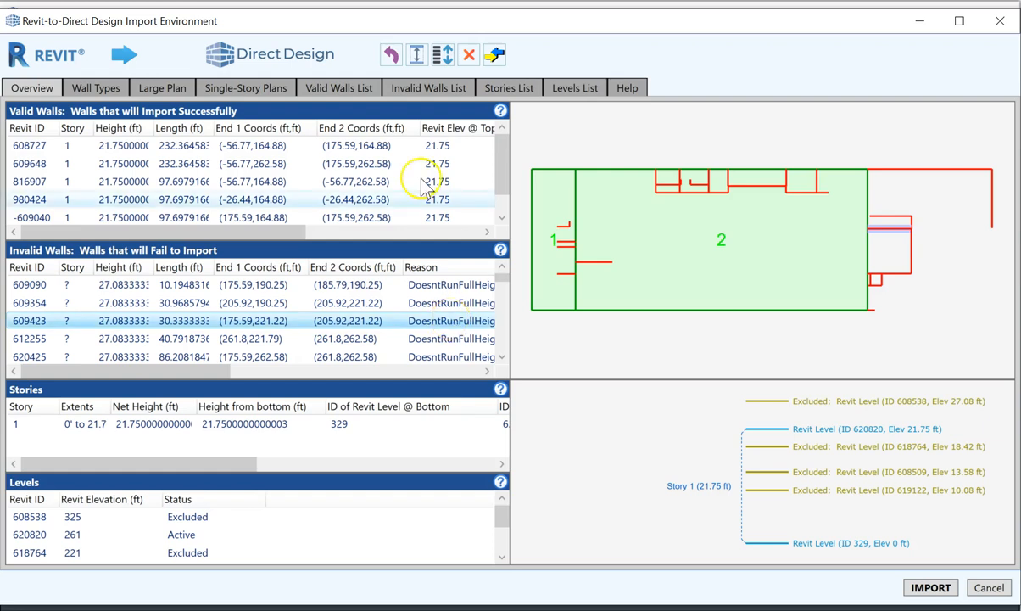
click(447, 62)
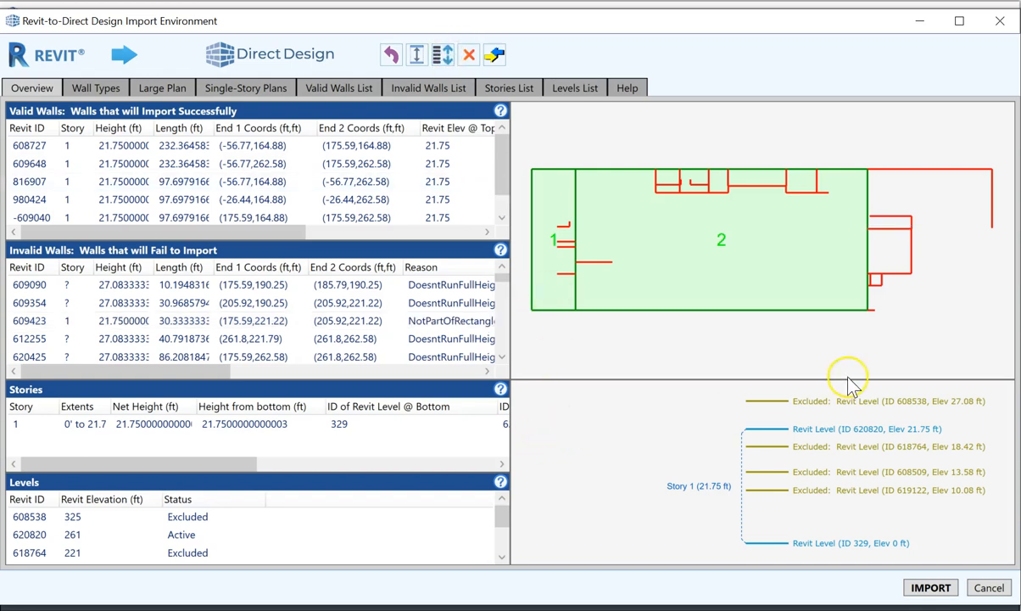
- Find the wall adjoining 609423 in the plan, ID 609354, and adjust it to the full story height
click(417, 320)
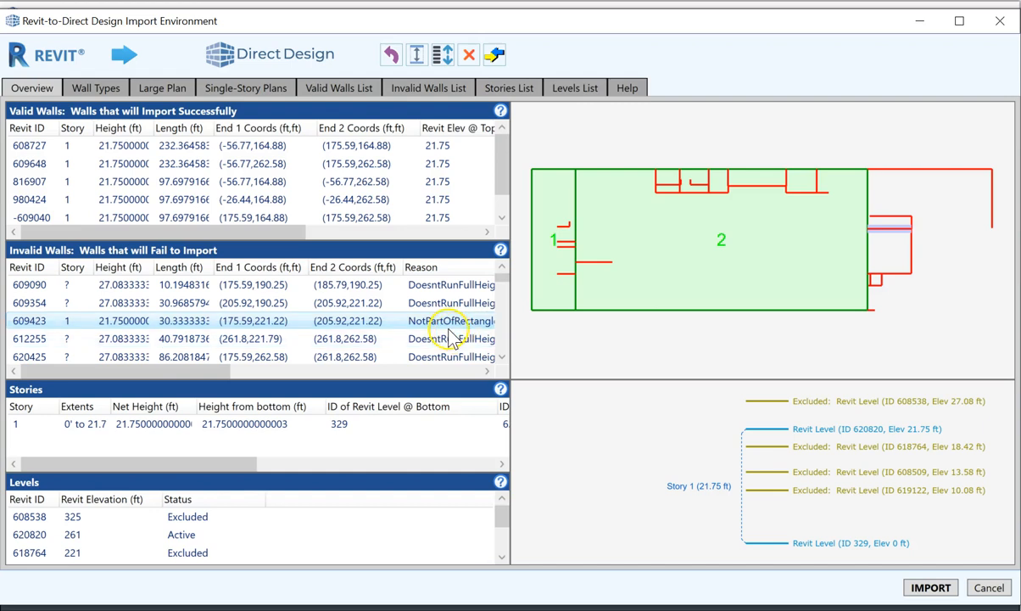
scroll(414, 314, down, 1)
scroll(432, 320, up, 1)
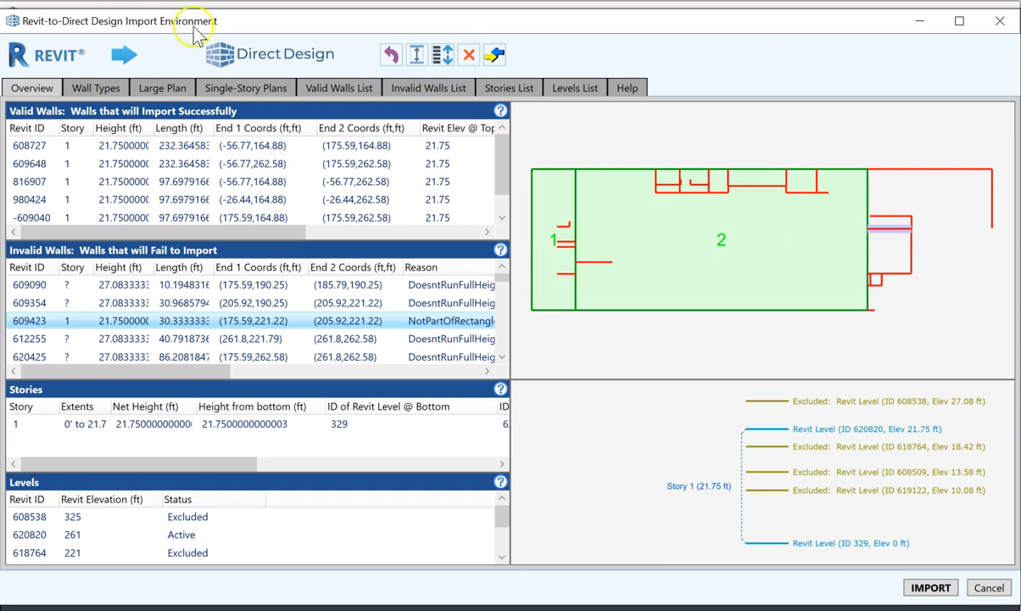
click(163, 88)
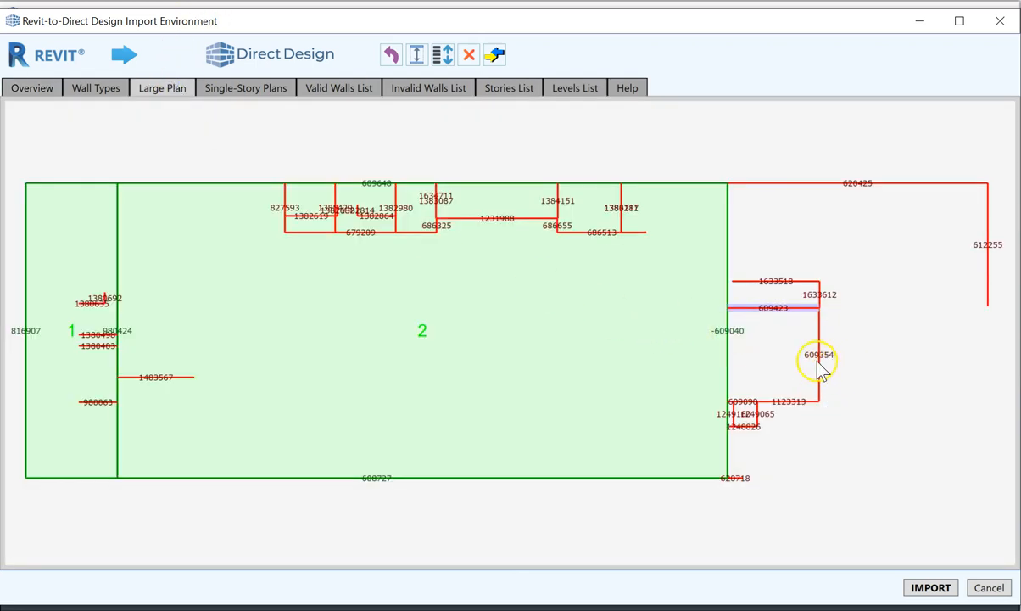
click(34, 88)
click(59, 303)
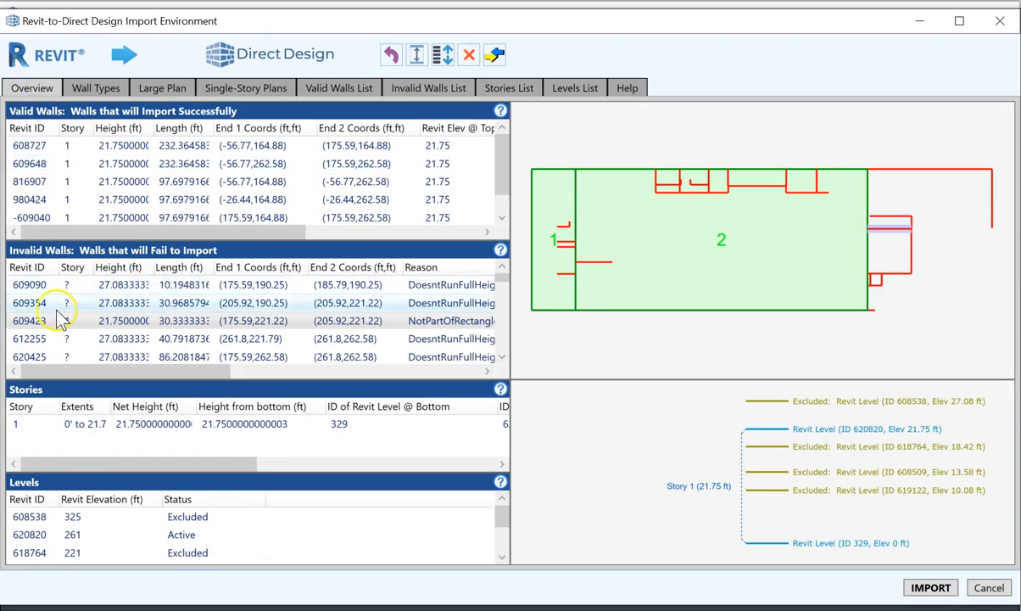
click(442, 55)
- Compare walls 609354 and 609423 and examine the reasons they remain invalid
click(441, 320)
click(441, 303)
click(441, 321)
click(441, 303)
click(442, 320)
click(441, 303)
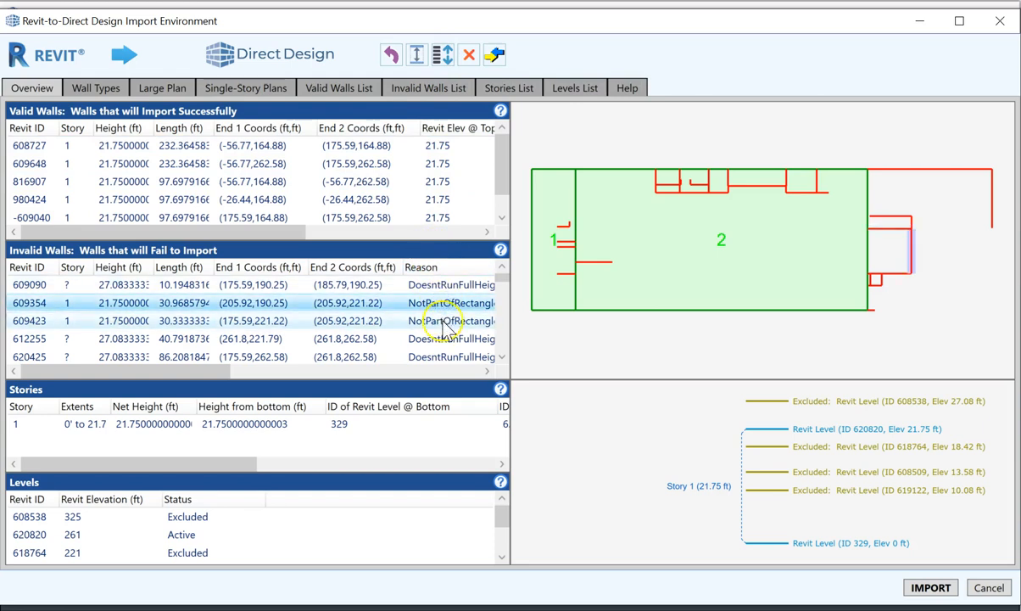
click(441, 321)
click(442, 303)
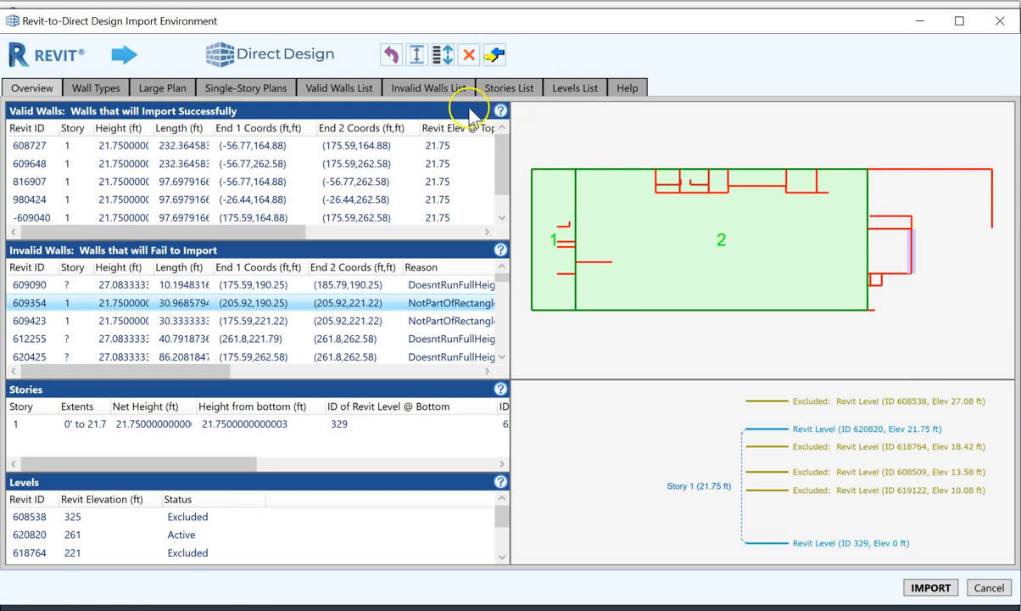
- Identify collinear walls 609090 and 1123313 by ID and join them into a single wall
click(169, 92)
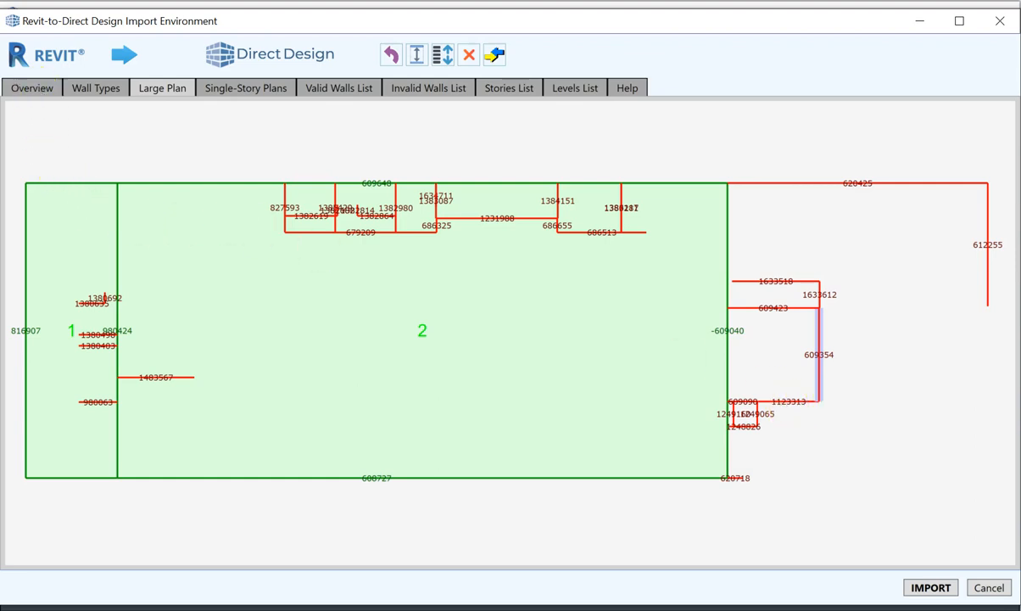
click(32, 87)
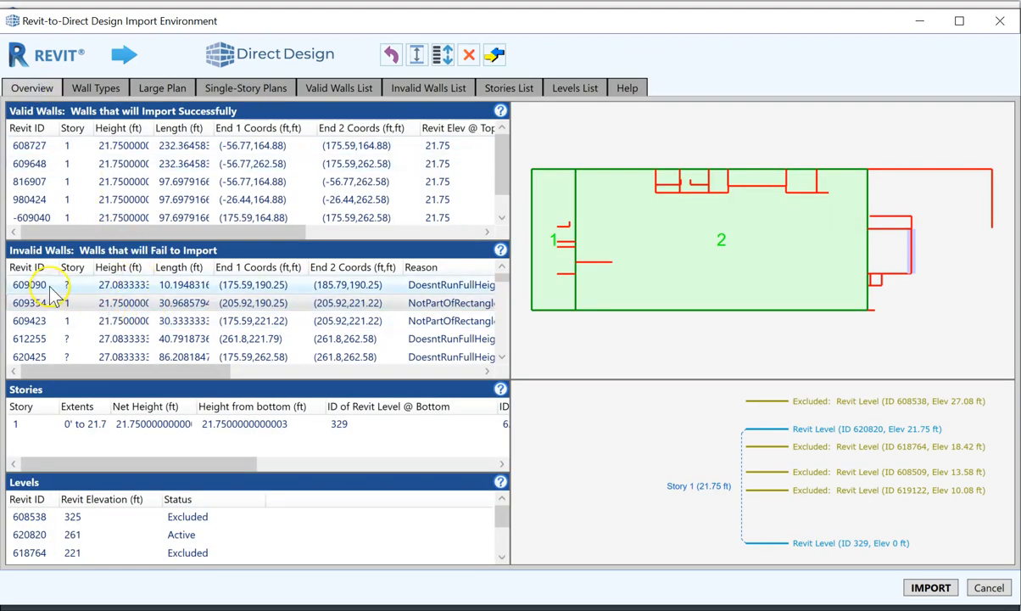
scroll(270, 327, down, 1)
scroll(263, 323, up, 1)
scroll(262, 324, down, 1)
scroll(255, 321, up, 1)
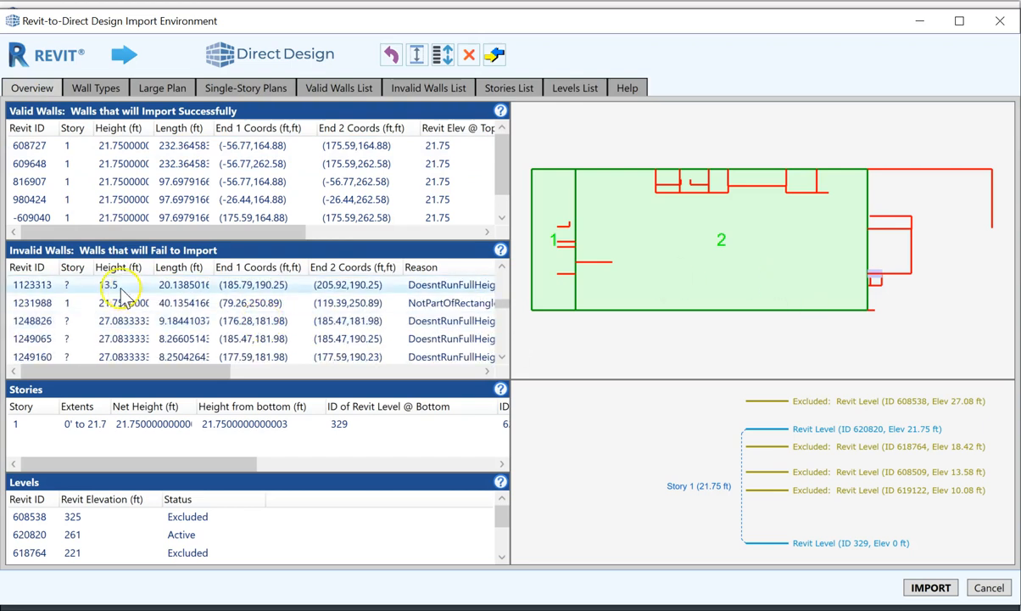
click(59, 284)
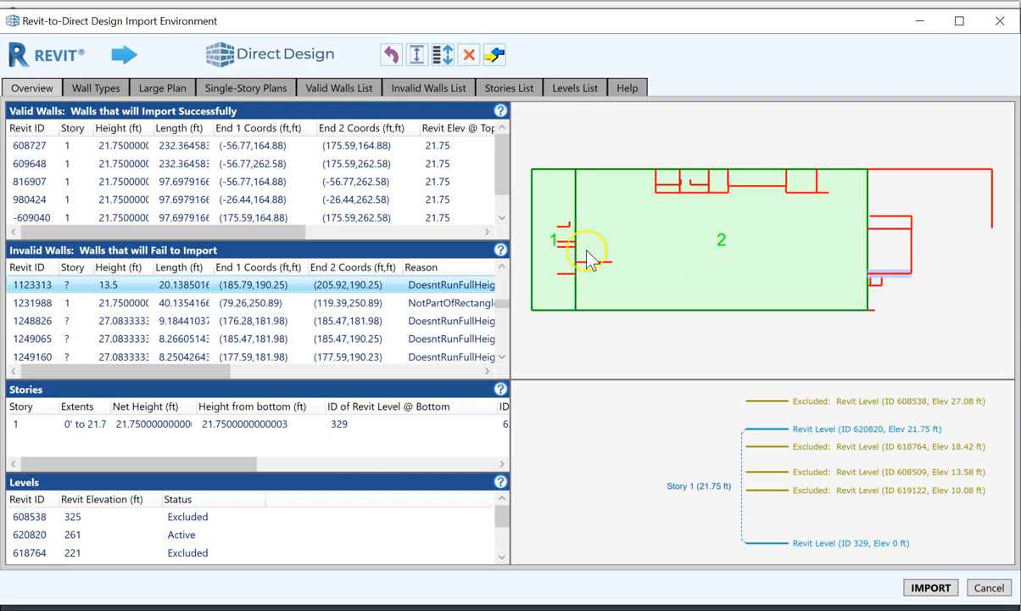
click(494, 56)
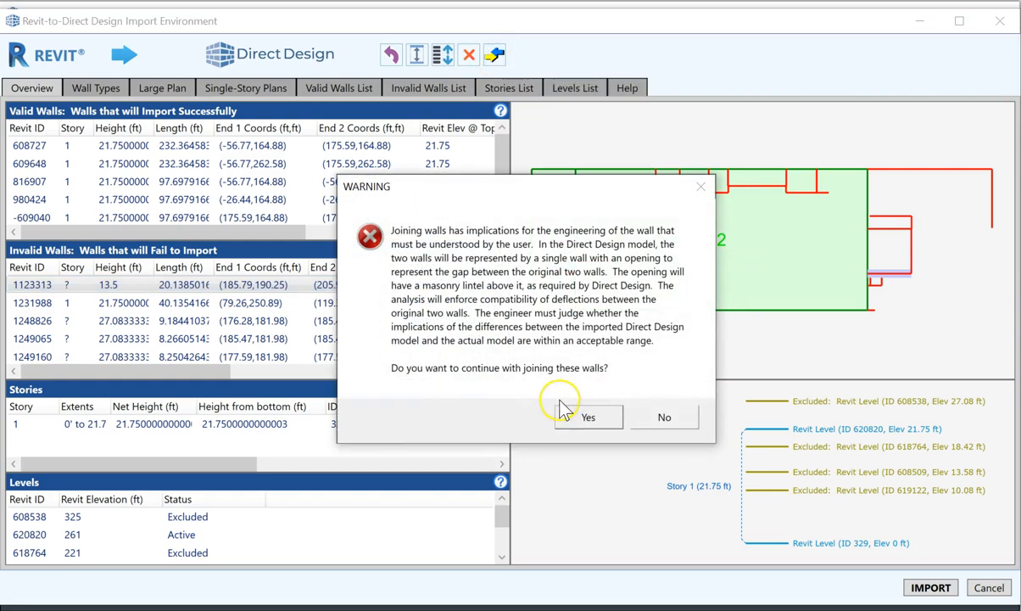
click(587, 418)
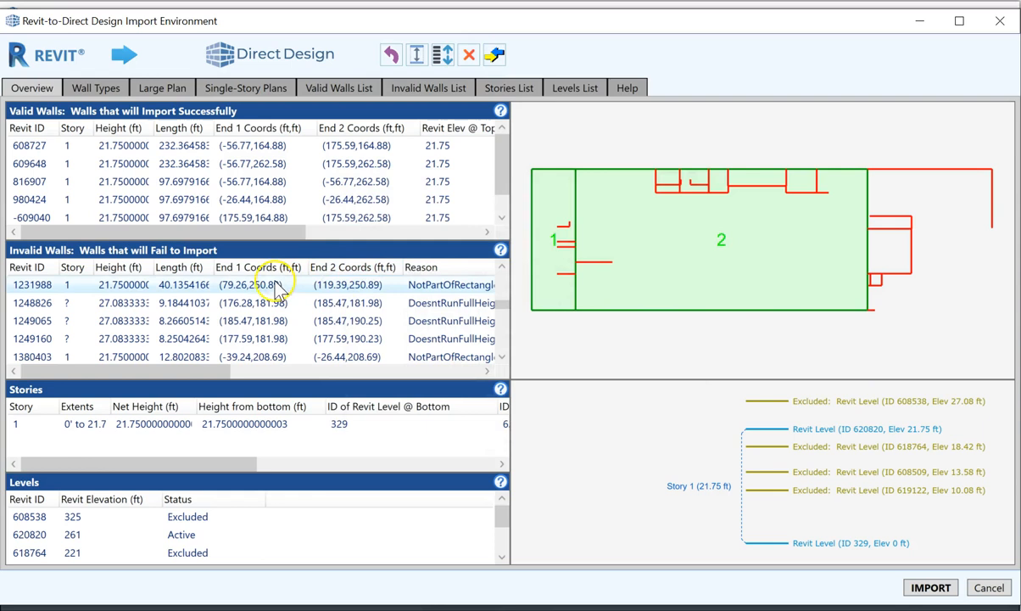
- Adjust the wall joined from 609090 and 1123313 to run the full story height
scroll(266, 310, up, 1)
click(46, 285)
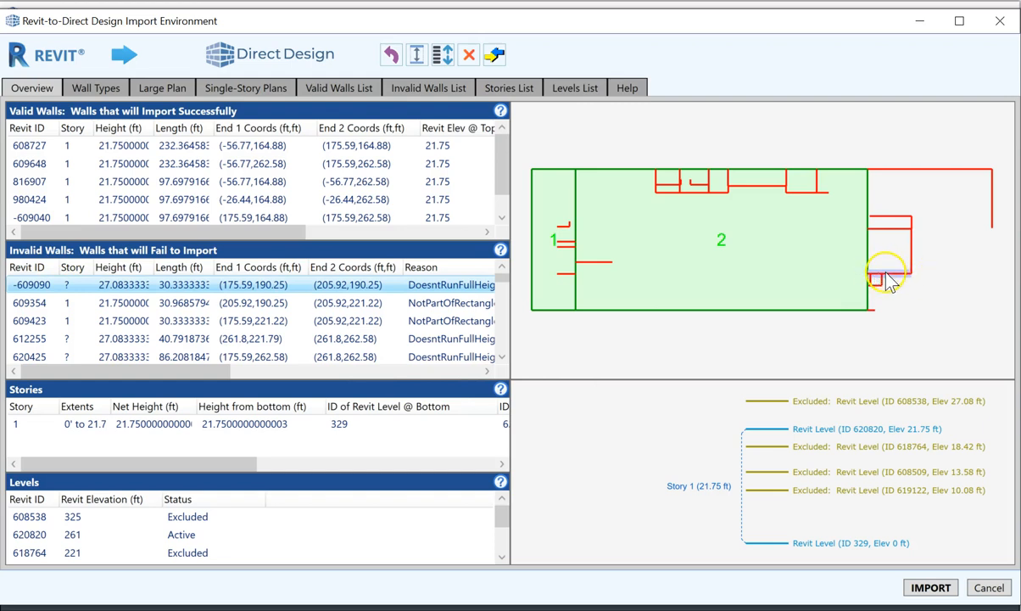
click(443, 56)
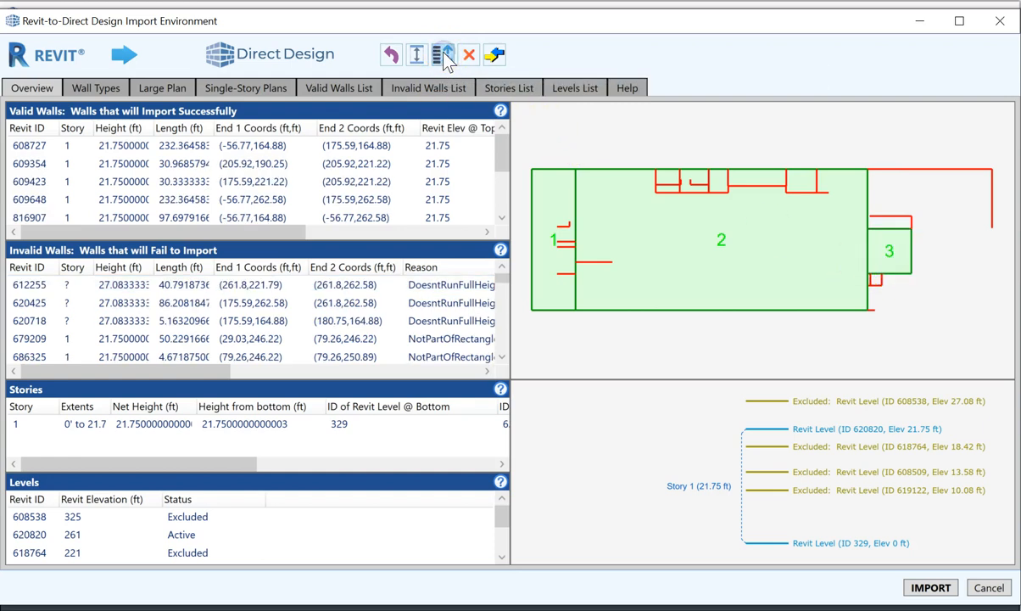